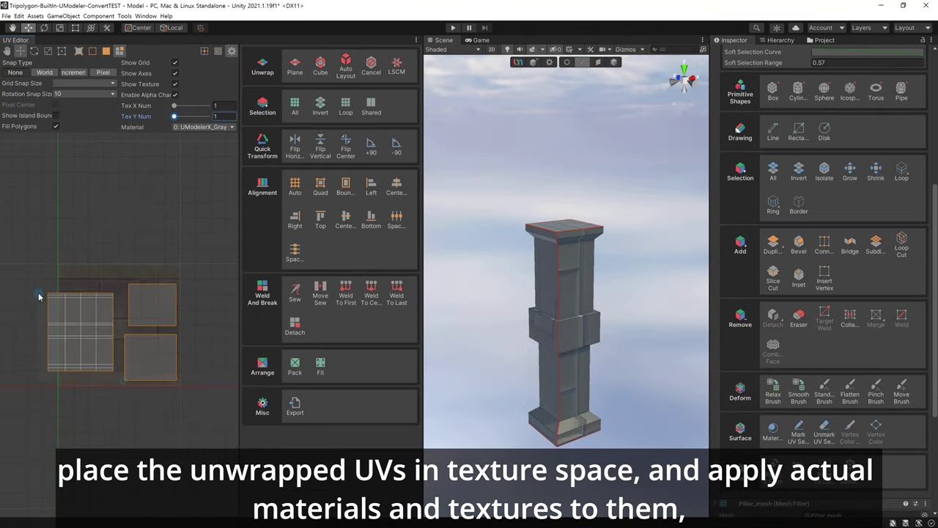
# Step: Move the pillar shaft's large UV island over the texture and rotate the top face's UV island
pyautogui.click(76, 307)
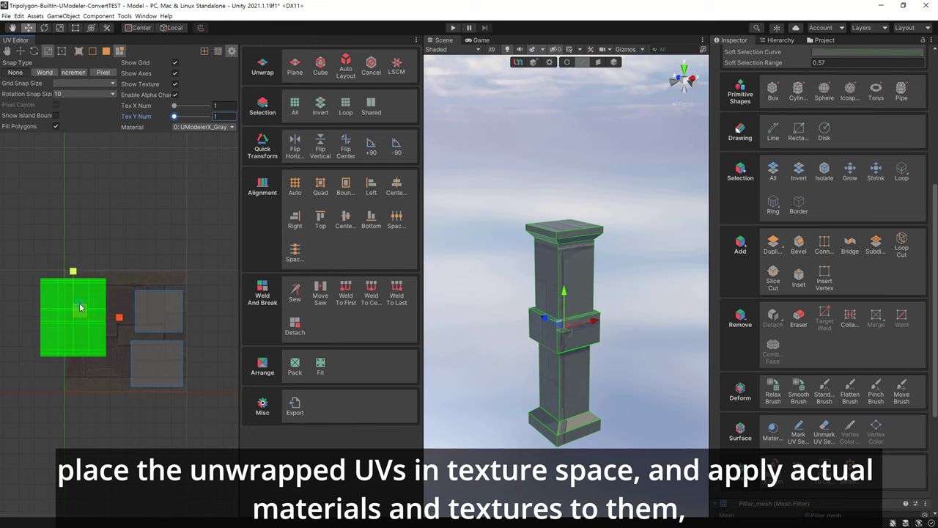
pyautogui.press('w')
pyautogui.moveTo(81, 307); pyautogui.dragTo(122, 296)
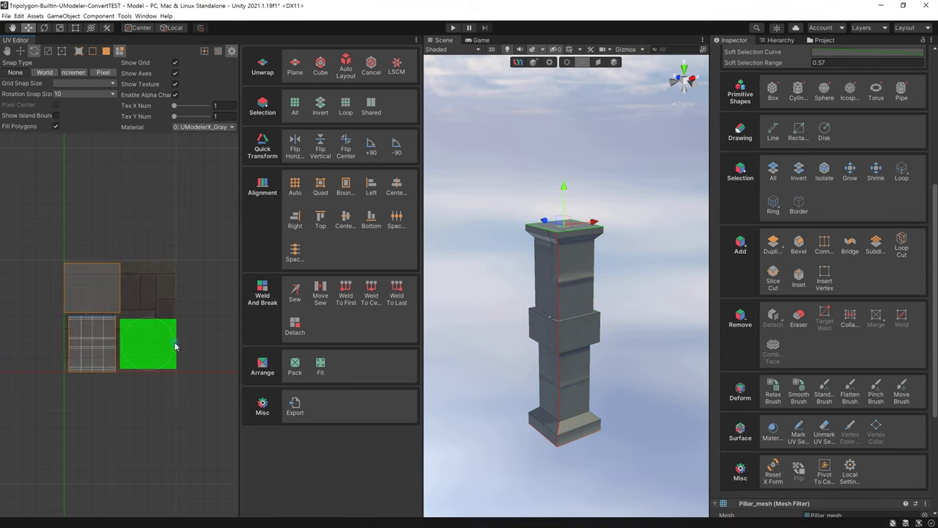
pyautogui.moveTo(175, 346); pyautogui.dragTo(186, 329)
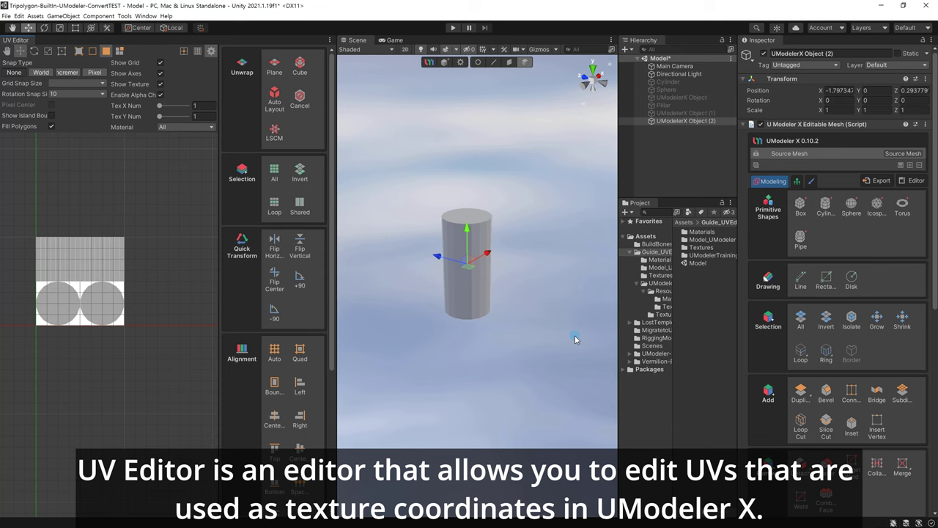
# Step: Switch to face selection, select the cylinder's faces and frame them in the Scene view
pyautogui.click(511, 62)
pyautogui.keyDown('alt'); pyautogui.moveTo(545, 389); pyautogui.dragTo(540, 340); pyautogui.keyUp('alt')
pyautogui.hotkey('ctrl', 'a')
pyautogui.press('f')
pyautogui.scroll(-5, 517, 320)
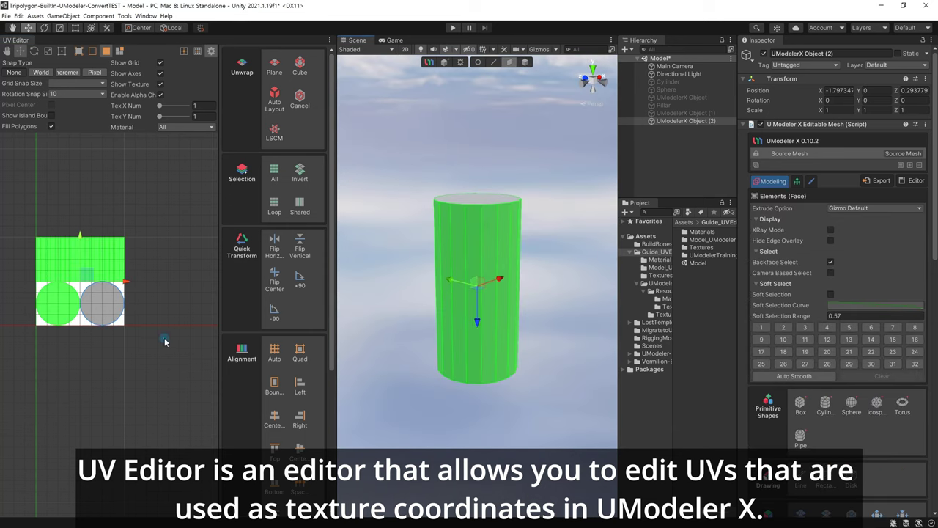
# Step: Select the right circular UV face, examine its matching cap on the cylinder, and clear the selection
pyautogui.click(117, 363)
pyautogui.click(103, 313)
pyautogui.keyDown('alt'); pyautogui.moveTo(521, 307); pyautogui.dragTo(573, 381); pyautogui.keyUp('alt')
pyautogui.click(405, 279)
pyautogui.click(187, 316)
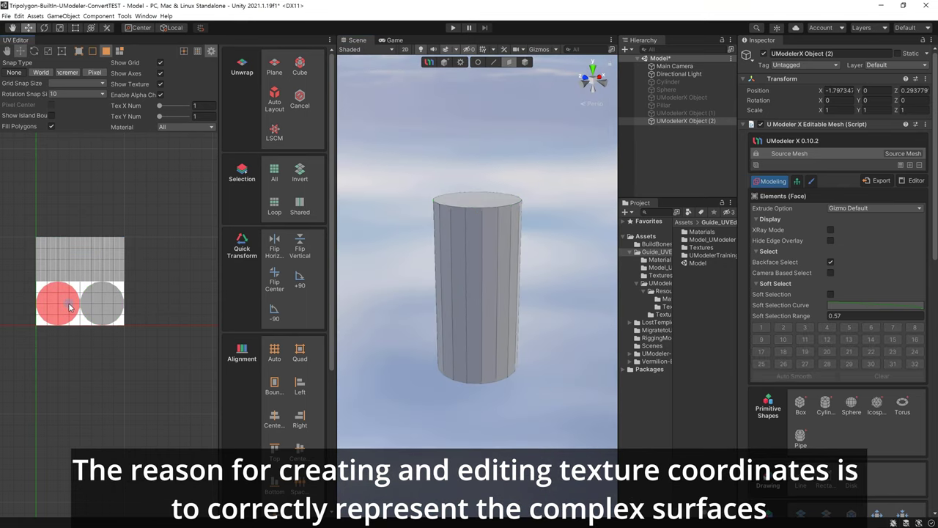
# Step: Compare the left circular UV face, the top cap and several side faces between model and UV layout, ending with nothing selected
pyautogui.click(69, 303)
pyautogui.keyDown('alt'); pyautogui.moveTo(530, 320); pyautogui.dragTo(493, 317); pyautogui.keyUp('alt')
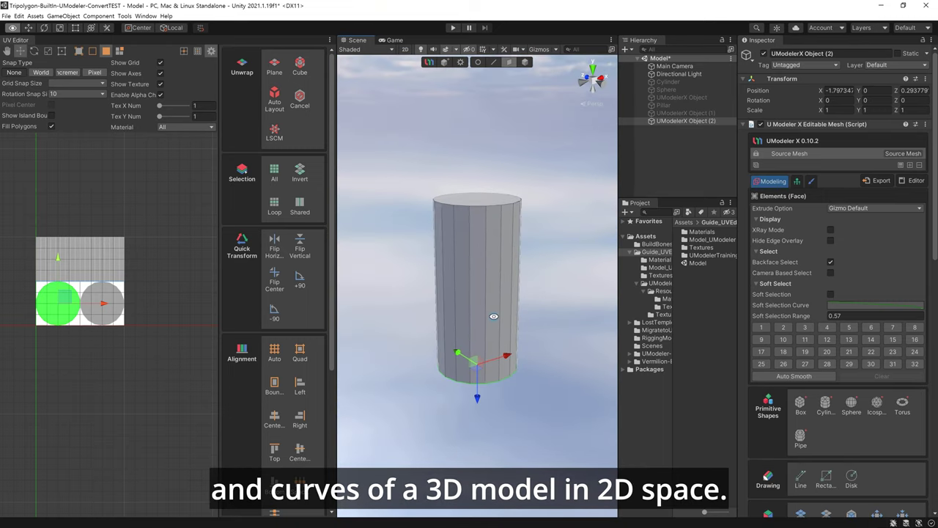
pyautogui.click(476, 199)
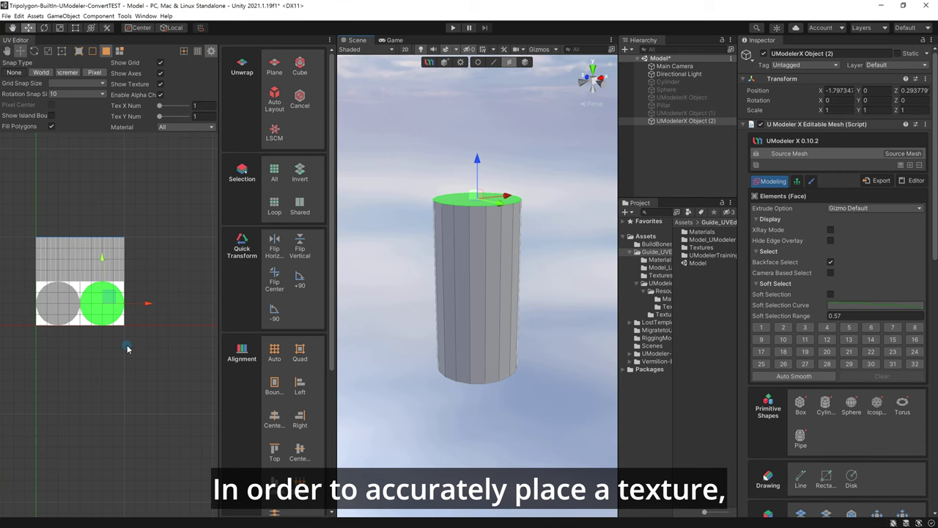
pyautogui.moveTo(530, 320); pyautogui.dragTo(493, 314)
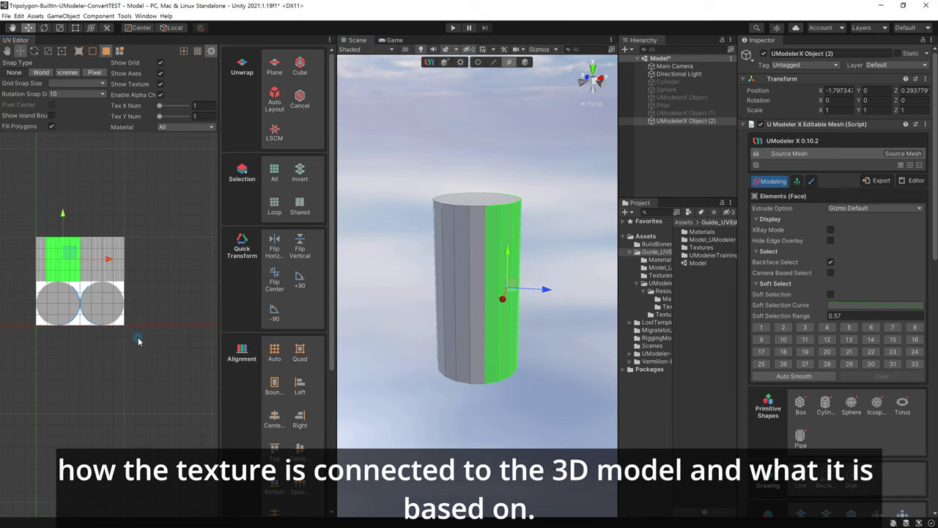
pyautogui.click(138, 340)
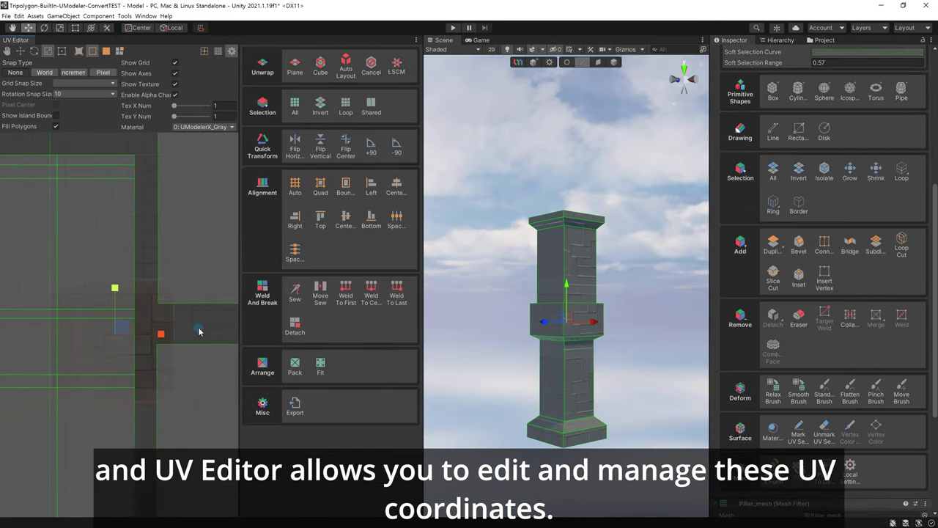
# Step: Set the pillar texture's Tex X Num and Tex Y Num to 5 in the UV Editor
pyautogui.scroll(-3, 199, 331)
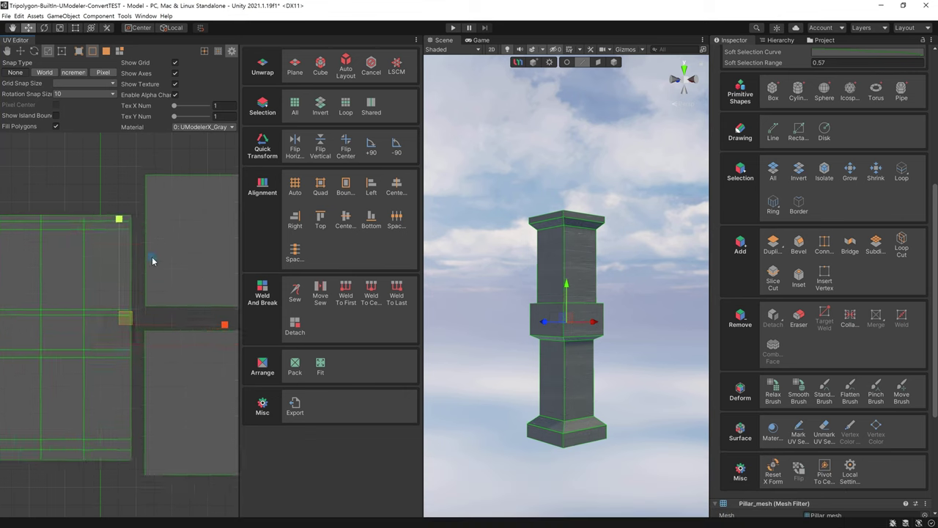
pyautogui.scroll(-3, 108, 338)
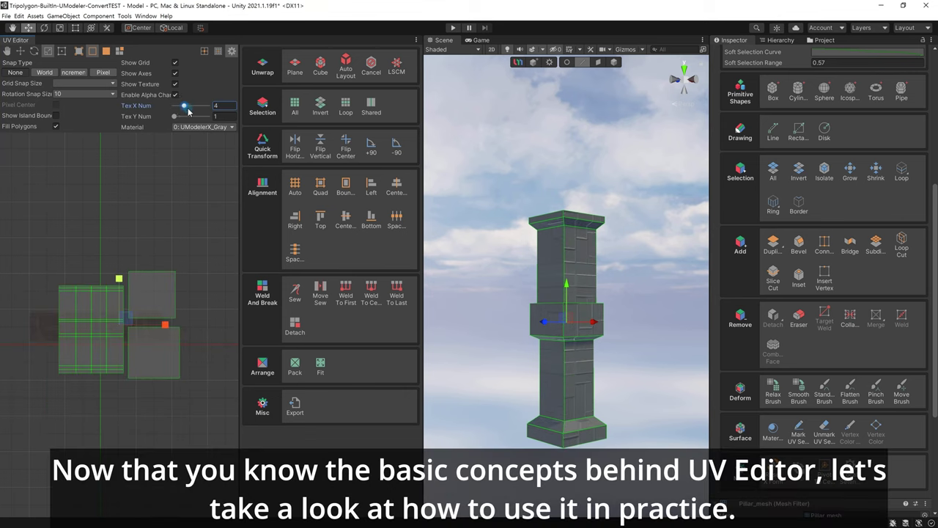
pyautogui.moveTo(187, 110); pyautogui.dragTo(190, 107)
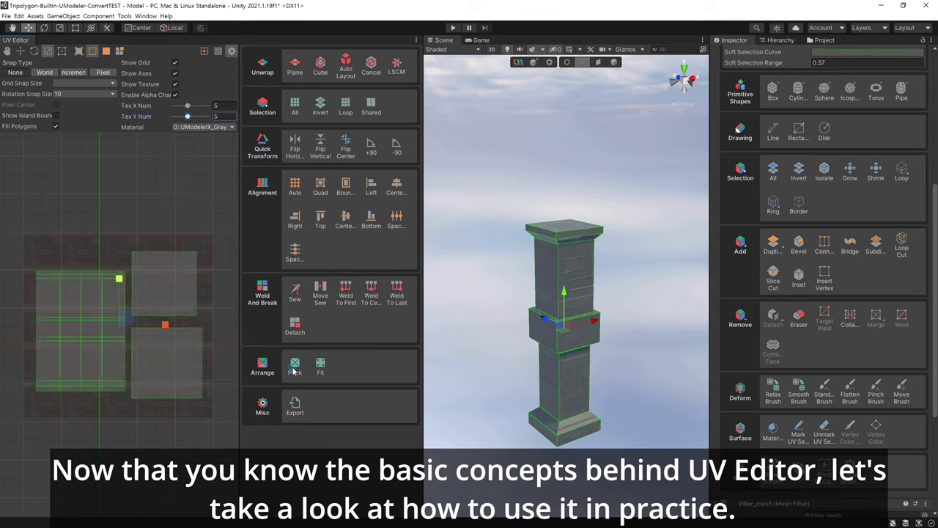
pyautogui.scroll(-3, 137, 339)
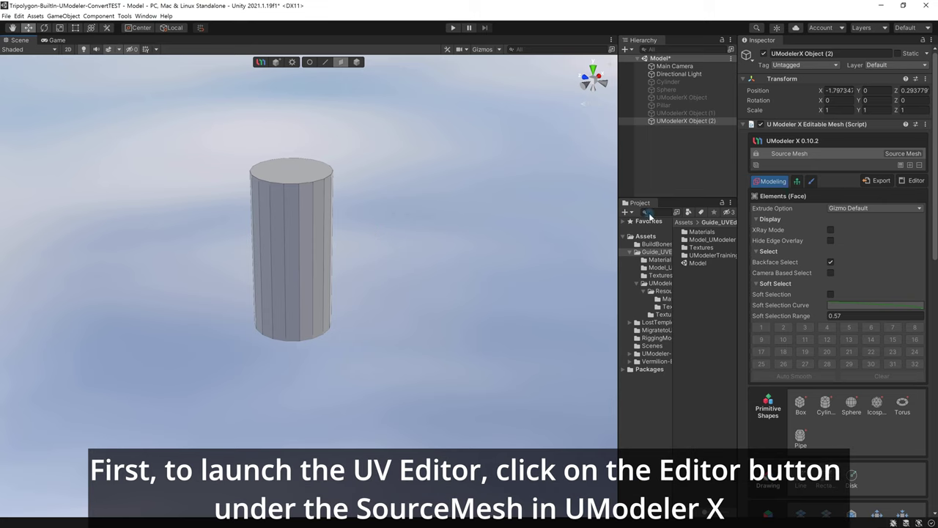
# Step: Open the UV Editor for the cylinder and dock it beside the Scene view at a wider size
pyautogui.click(916, 181)
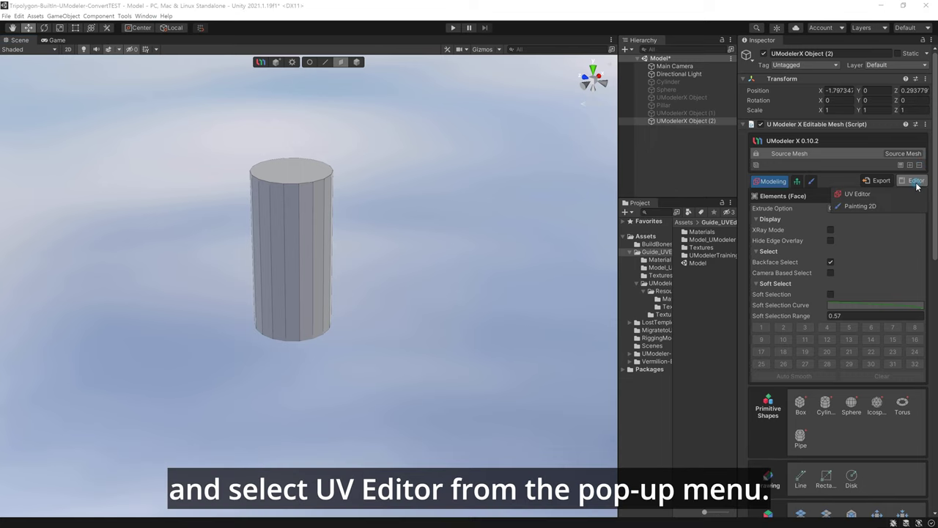
pyautogui.click(858, 194)
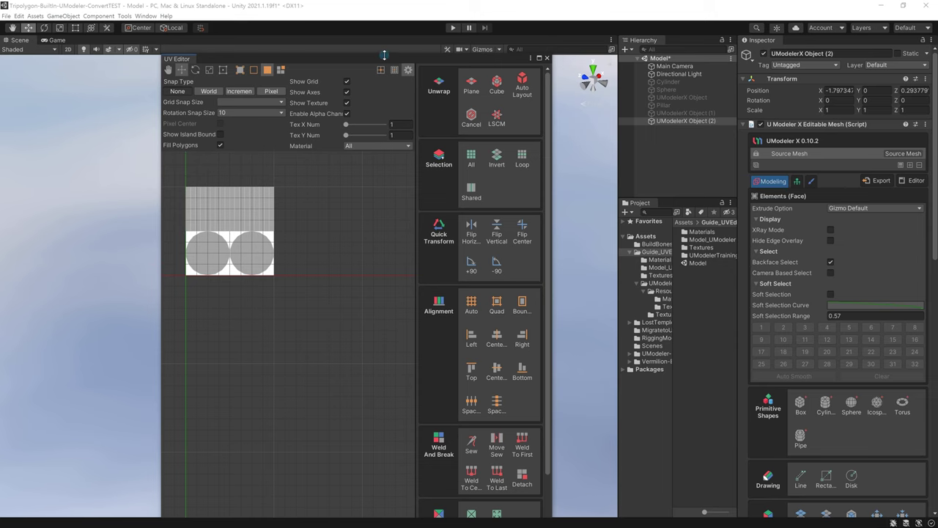
pyautogui.moveTo(383, 55); pyautogui.dragTo(424, 89)
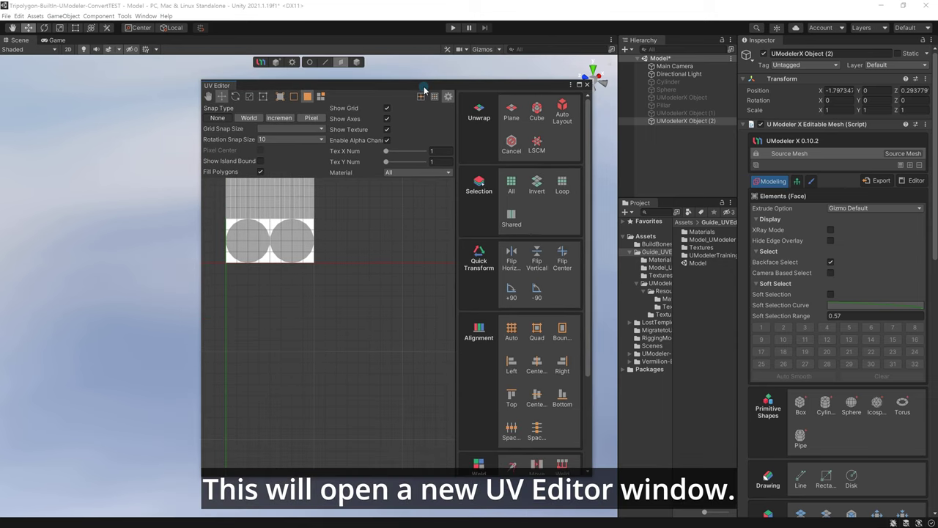
pyautogui.moveTo(232, 89); pyautogui.dragTo(52, 203)
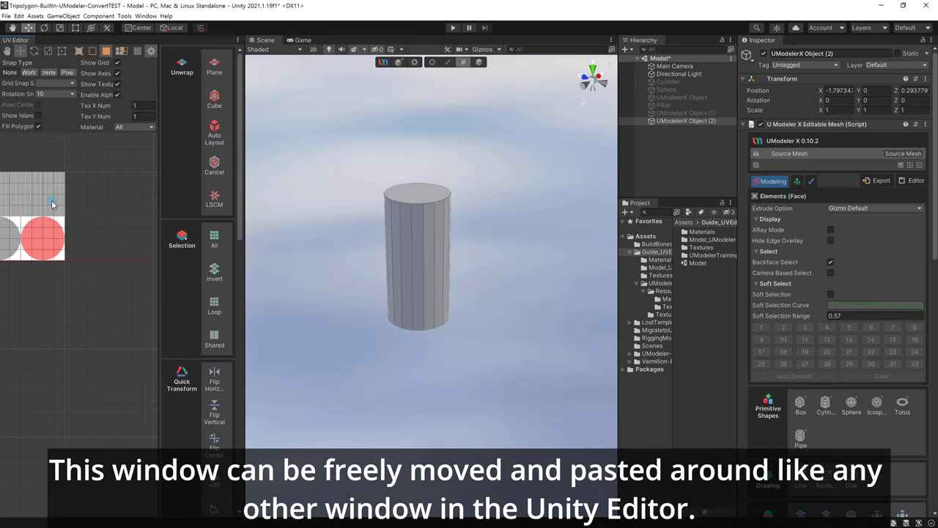
pyautogui.moveTo(246, 189); pyautogui.dragTo(354, 183)
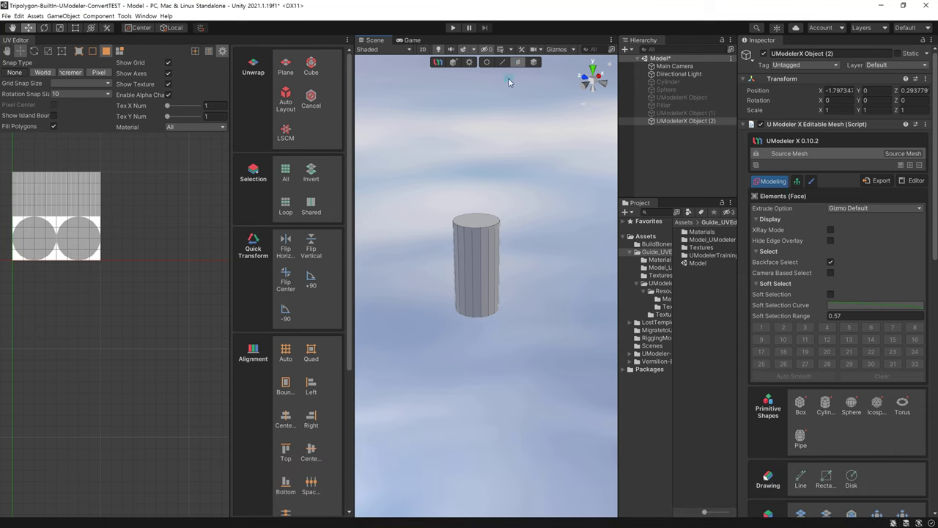
# Step: Switch to object selection, deselect the cylinder to check the UV Editor's inactive state, and select it again
pyautogui.click(534, 63)
pyautogui.click(519, 362)
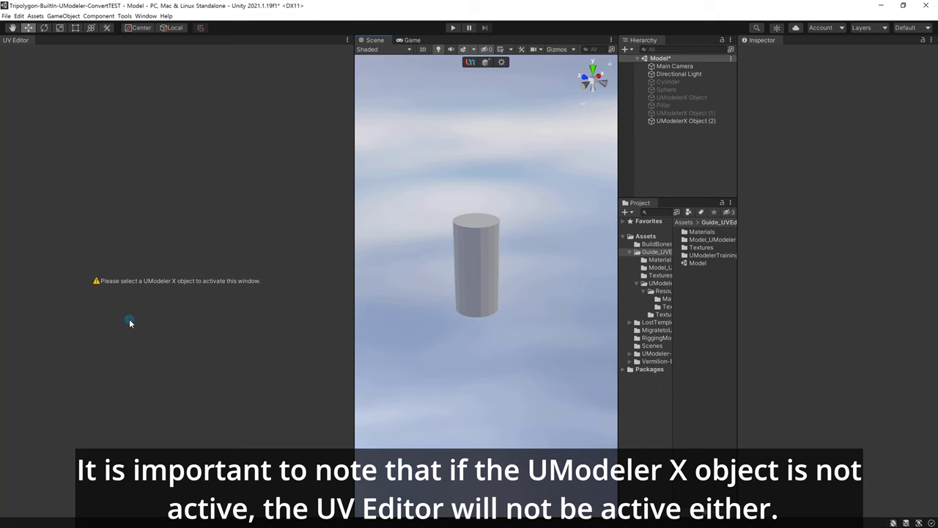
pyautogui.click(477, 277)
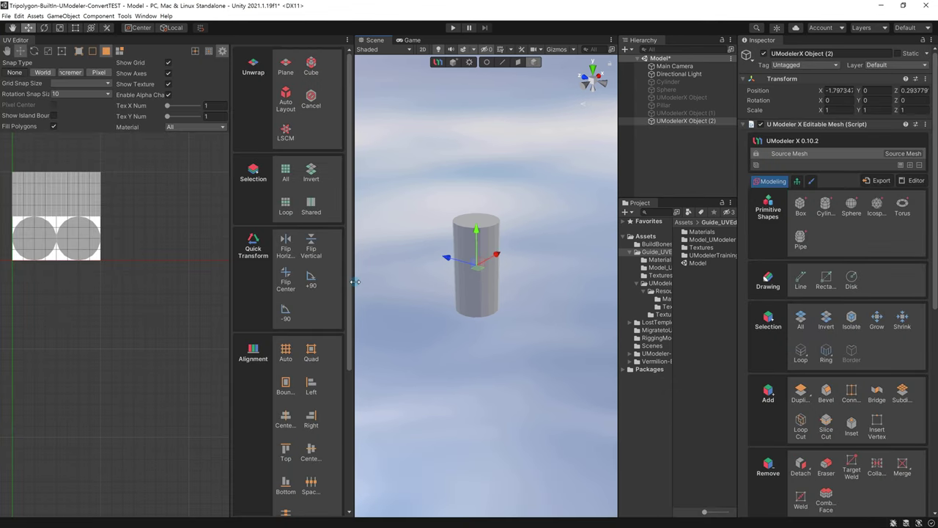
# Step: Narrow the docked UV Editor slightly to give the Scene view more room and reposition the UV layout
pyautogui.moveTo(355, 282); pyautogui.dragTo(334, 300)
pyautogui.moveTo(147, 256); pyautogui.dragTo(189, 334, button='middle')
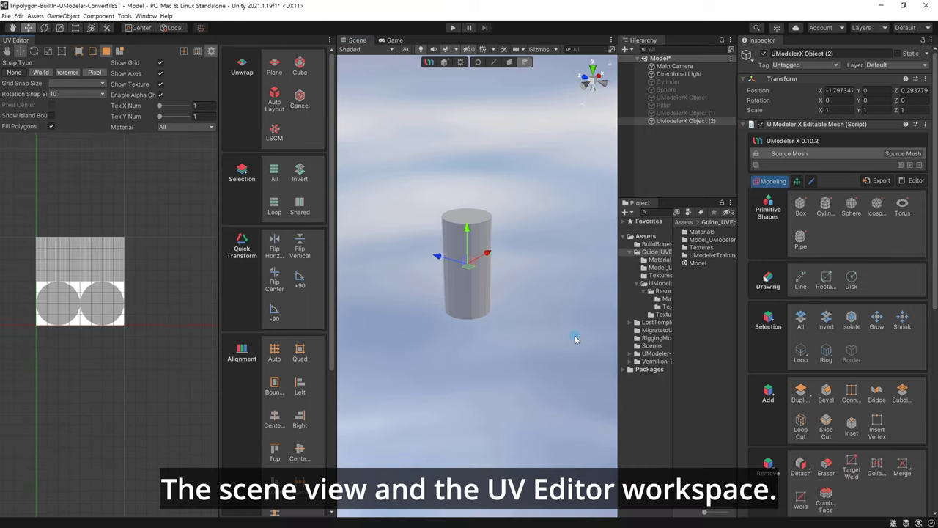
# Step: Return to face selection, select the cylinder's connected faces and frame them up close
pyautogui.click(513, 65)
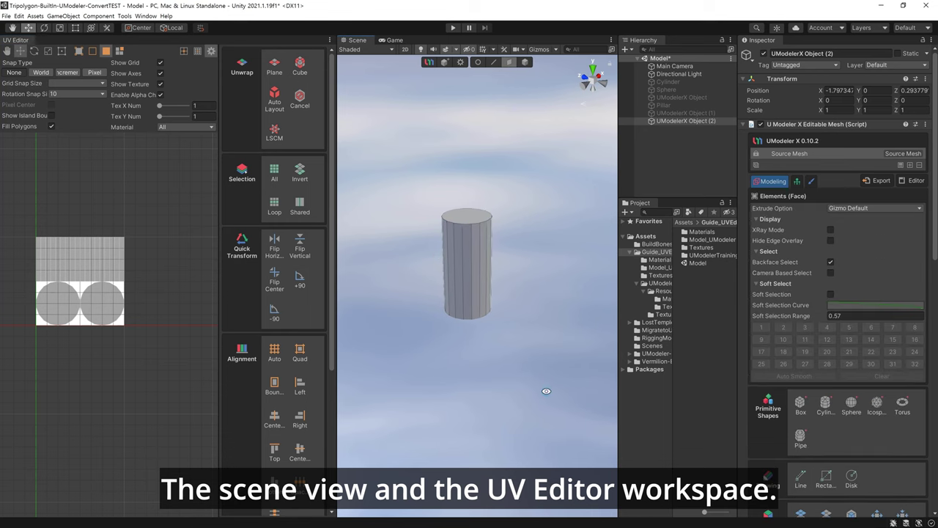
pyautogui.keyDown('alt'); pyautogui.moveTo(545, 391); pyautogui.dragTo(540, 339); pyautogui.keyUp('alt')
pyautogui.doubleClick(464, 281)
pyautogui.press('f')
pyautogui.scroll(-2, 517, 318)
# Step: Select the right circular UV face, inspect the corresponding cap from several angles, and deselect it
pyautogui.click(117, 364)
pyautogui.click(104, 315)
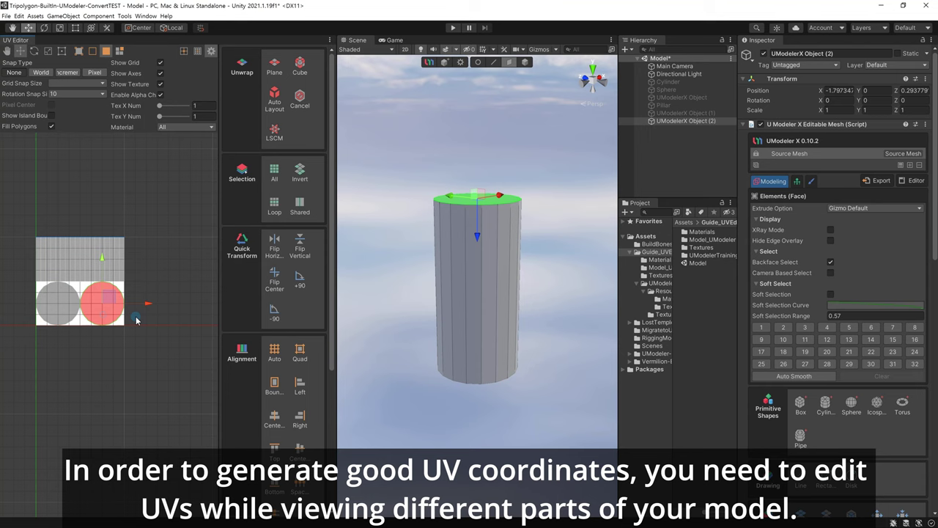
pyautogui.keyDown('alt'); pyautogui.moveTo(522, 307); pyautogui.dragTo(573, 381); pyautogui.keyUp('alt')
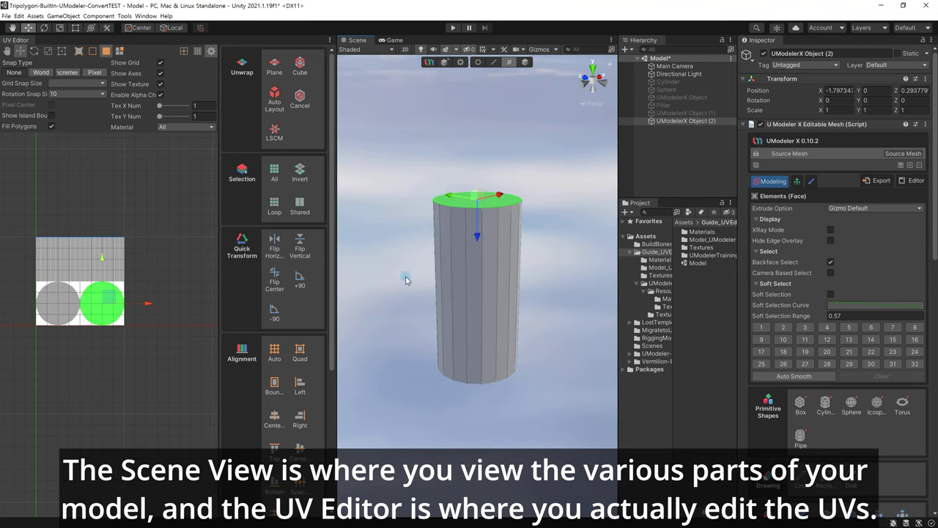
pyautogui.click(187, 316)
# Step: Select the left circular UV face, the cylinder's top cap and adjacent side faces in turn to compare them, and clear the selection
pyautogui.click(67, 300)
pyautogui.moveTo(530, 321)
pyautogui.keyDown('alt'); pyautogui.mouseDown()
pyautogui.moveTo(581, 322)
pyautogui.moveTo(499, 317)
pyautogui.mouseUp(); pyautogui.keyUp('alt')
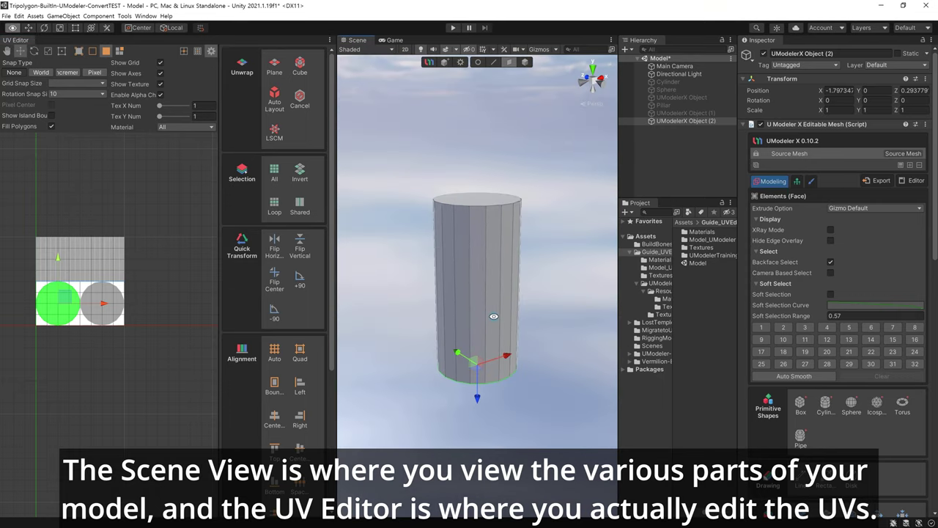
pyautogui.click(476, 199)
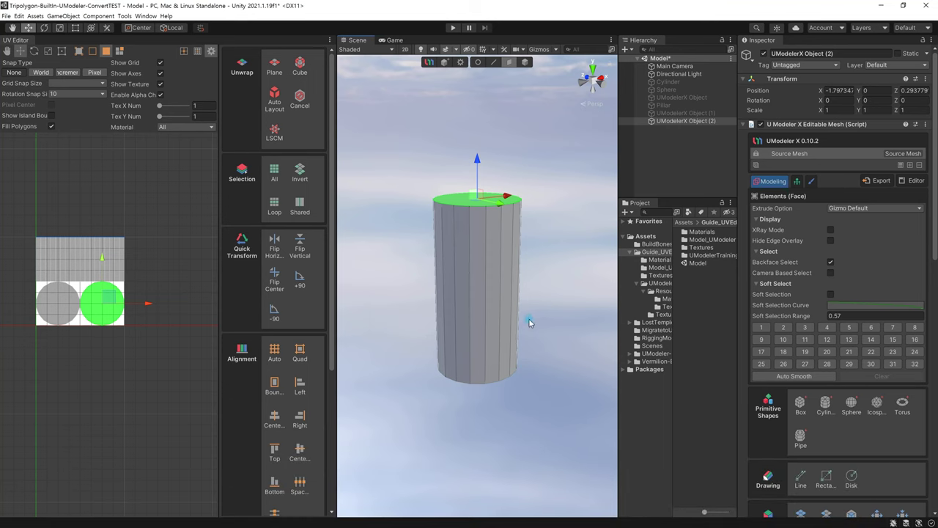
pyautogui.click(503, 306)
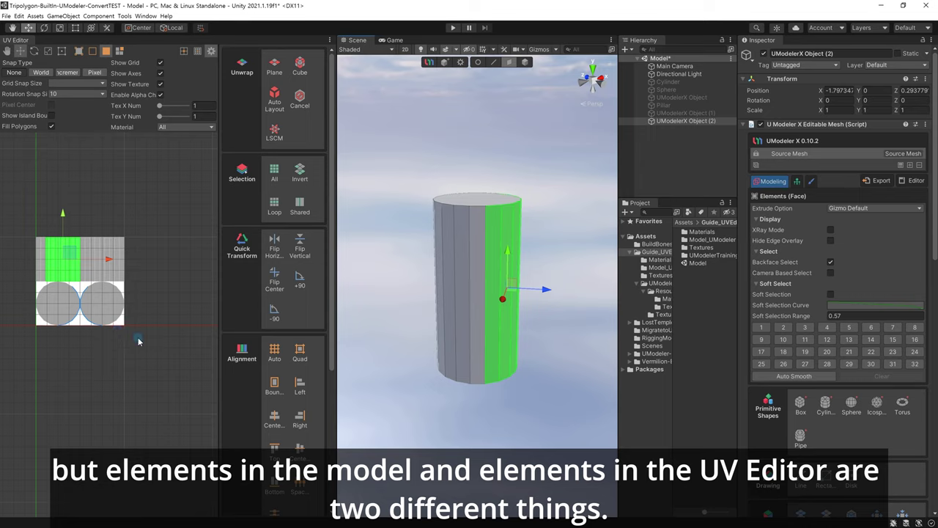
pyautogui.click(138, 341)
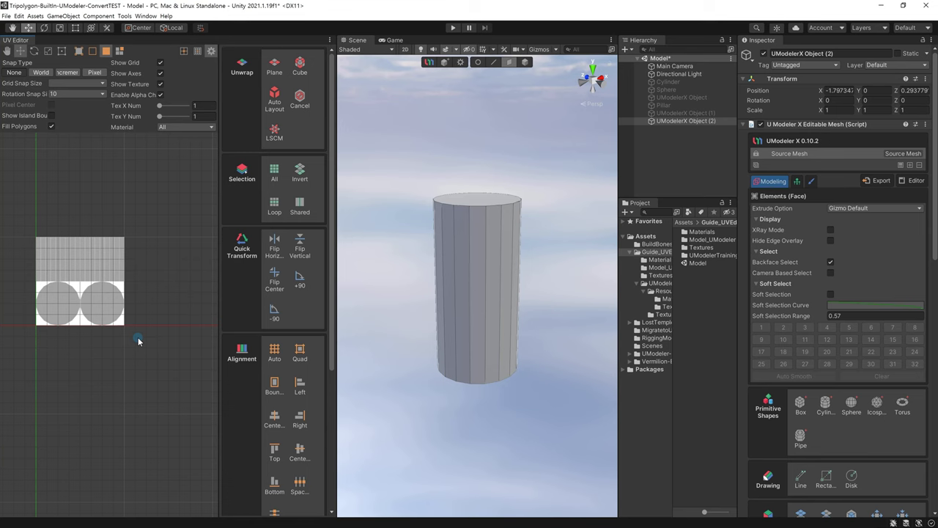
# Step: Cycle the Scene view's element selection through vertex, edge and face modes
pyautogui.click(480, 62)
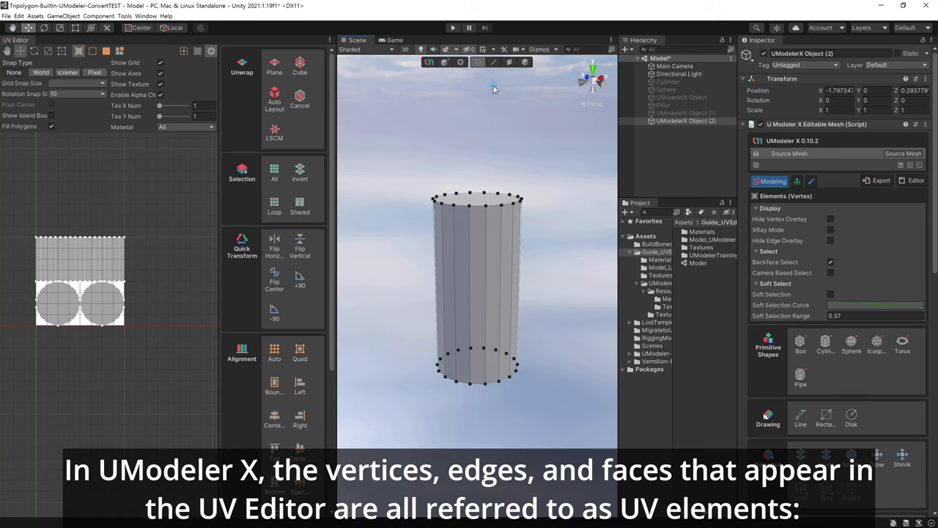
pyautogui.click(497, 63)
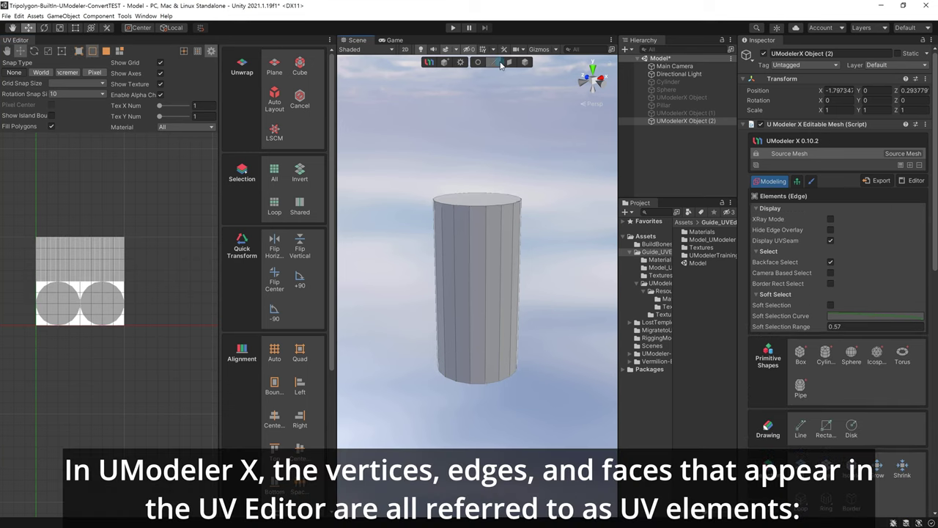
pyautogui.click(510, 63)
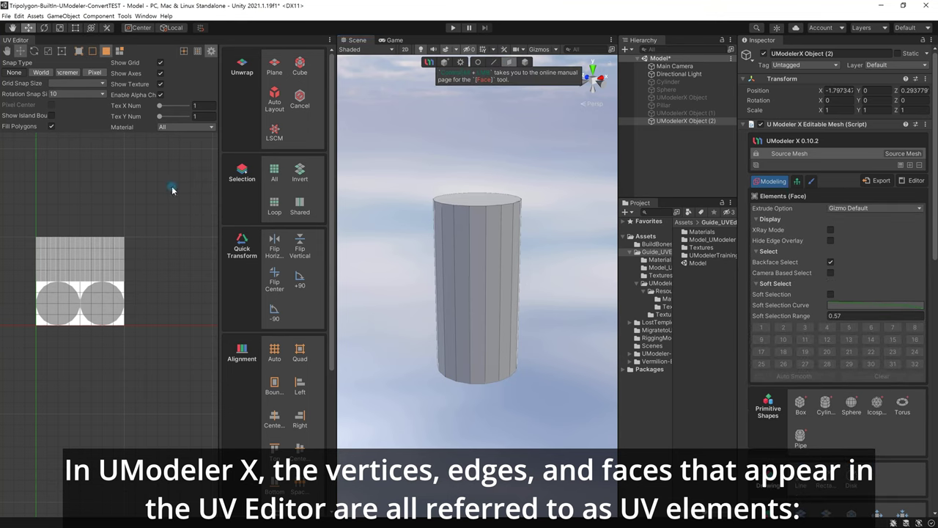
# Step: Cycle the UV Editor's element selection through UV vertices, UV edges and UV faces
pyautogui.click(92, 52)
pyautogui.click(92, 52)
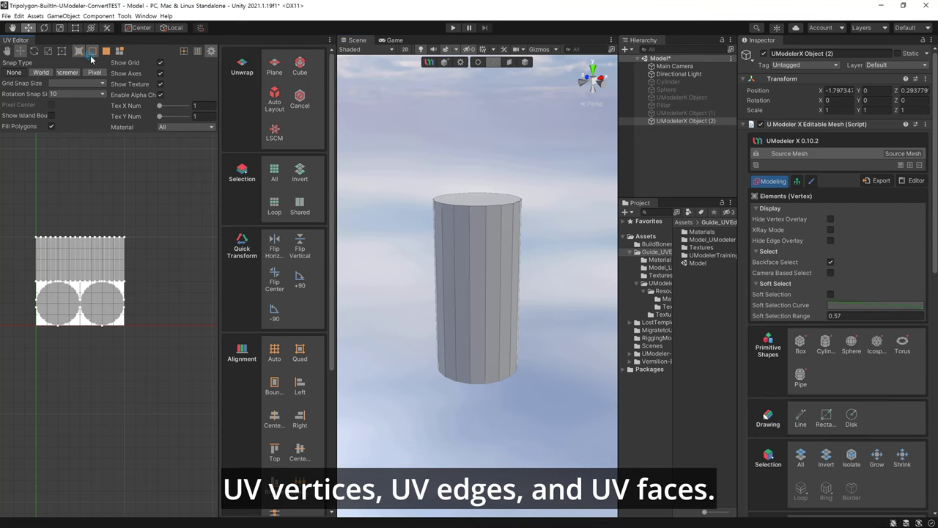
pyautogui.click(107, 53)
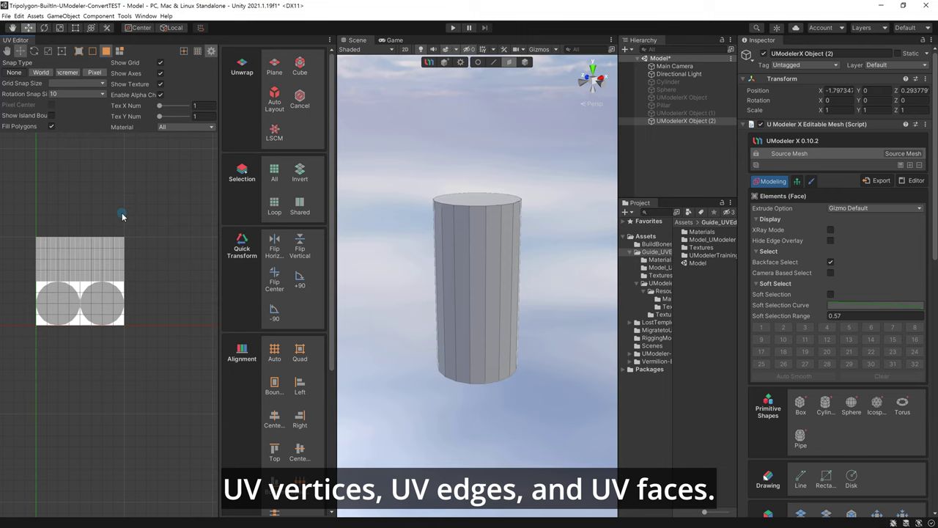
# Step: Move the cylinder side's UV island up and to the right, and shift the top cap's circular UV island outward to the right
pyautogui.click(85, 251)
pyautogui.moveTo(85, 252); pyautogui.dragTo(102, 224)
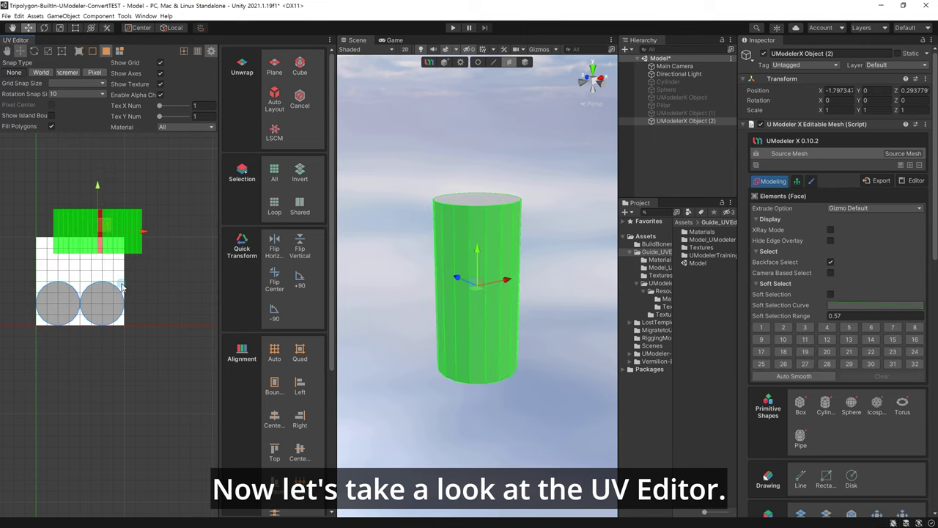
pyautogui.click(118, 297)
pyautogui.moveTo(134, 305); pyautogui.dragTo(146, 304)
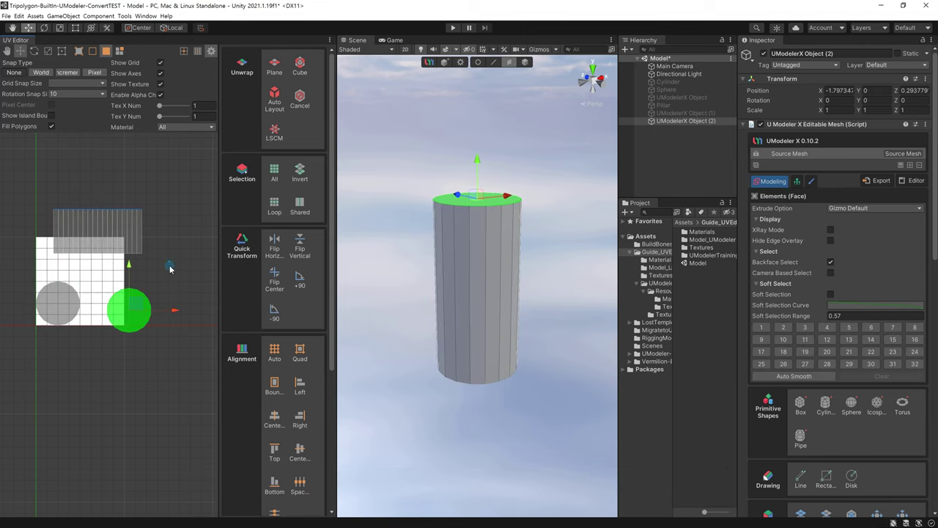
# Step: Clear the UV selection, then hide the UV Editor's settings and show them again
pyautogui.click(169, 268)
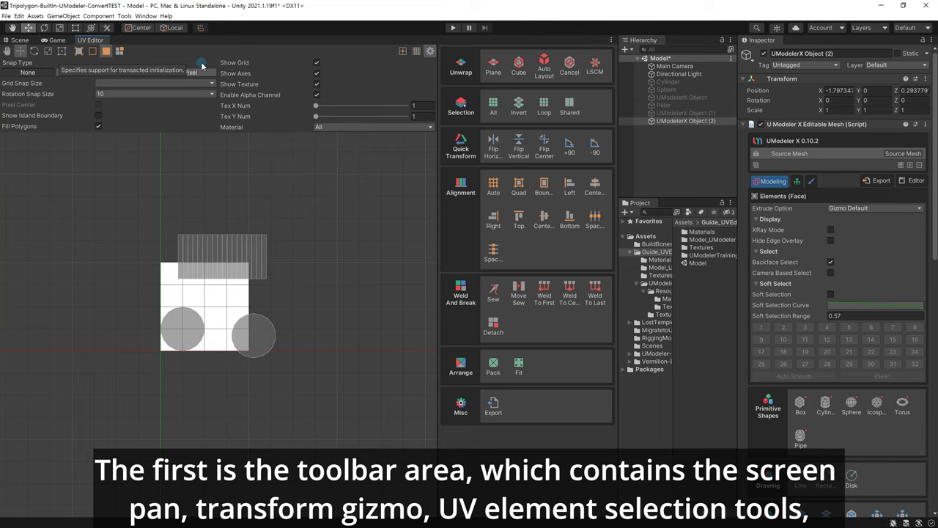
pyautogui.click(429, 57)
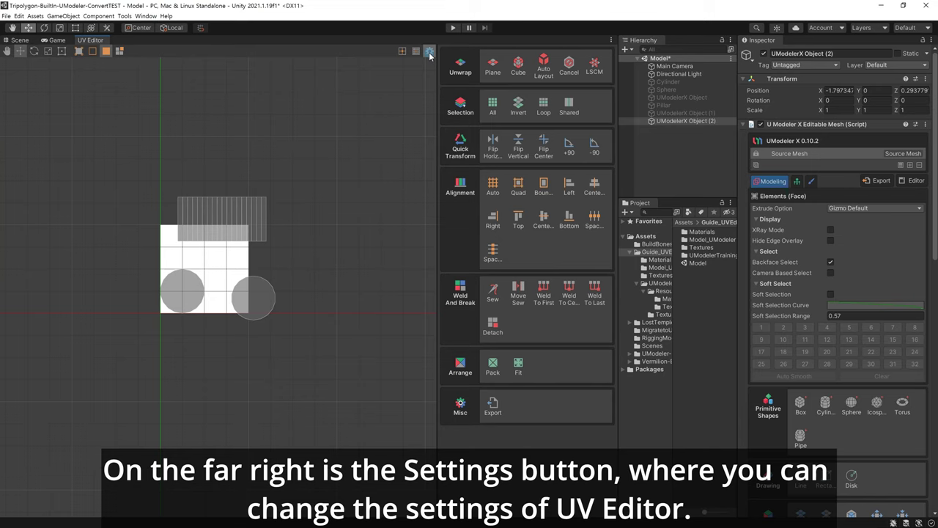
pyautogui.click(429, 56)
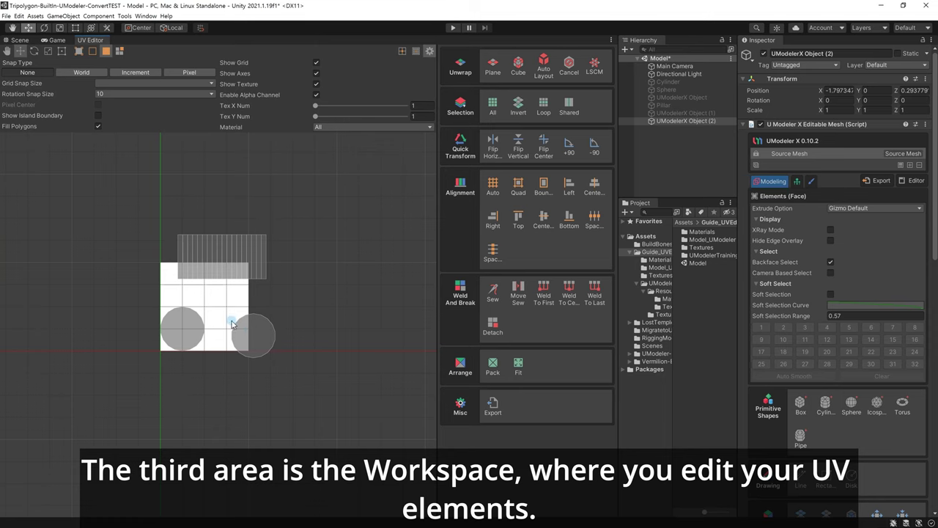
# Step: Select the right circular UV face, the left one and the rectangular side island's faces in turn, and clear the selection
pyautogui.click(245, 330)
pyautogui.click(183, 329)
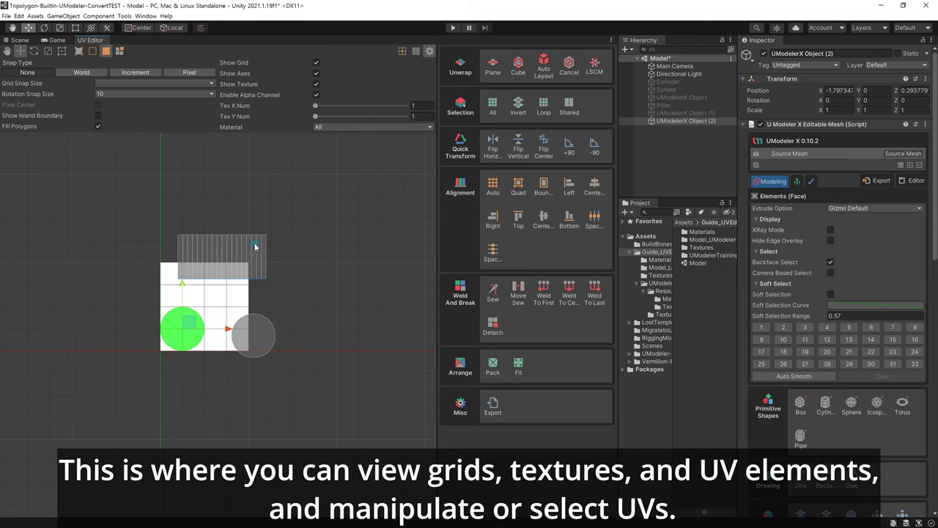
pyautogui.moveTo(255, 247); pyautogui.dragTo(325, 271)
pyautogui.click(330, 308)
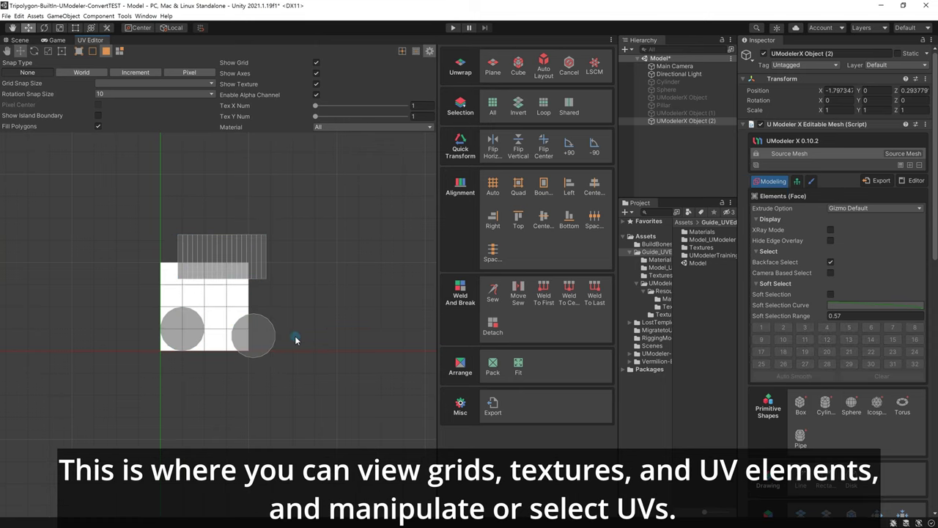
# Step: Move the right circular UV island slightly up and to the right, and clear the selection
pyautogui.moveTo(295, 336); pyautogui.dragTo(268, 328, button='middle')
pyautogui.scroll(2, 243, 260)
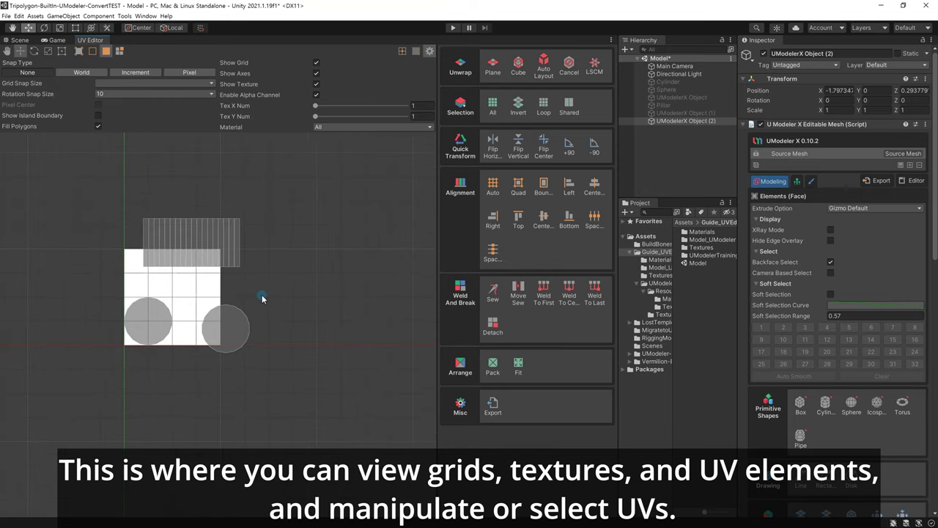
pyautogui.moveTo(226, 331); pyautogui.dragTo(237, 303)
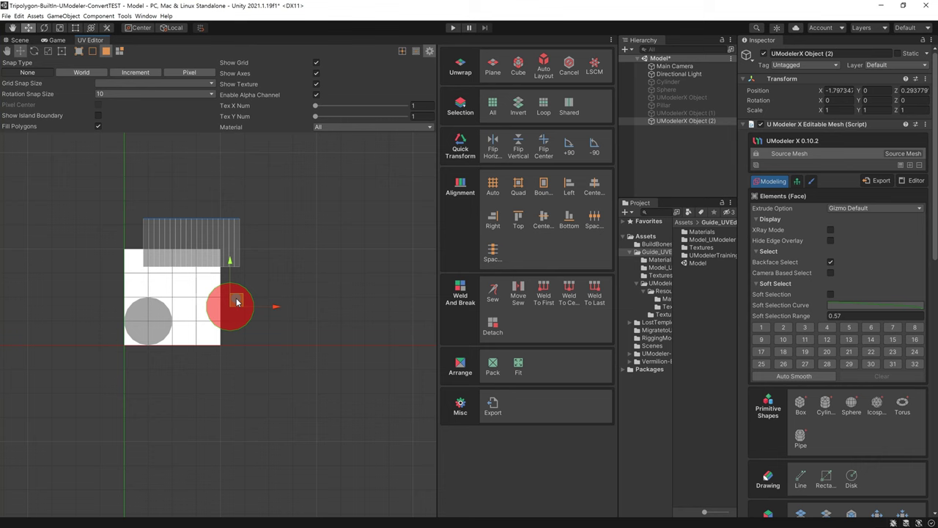
pyautogui.click(317, 306)
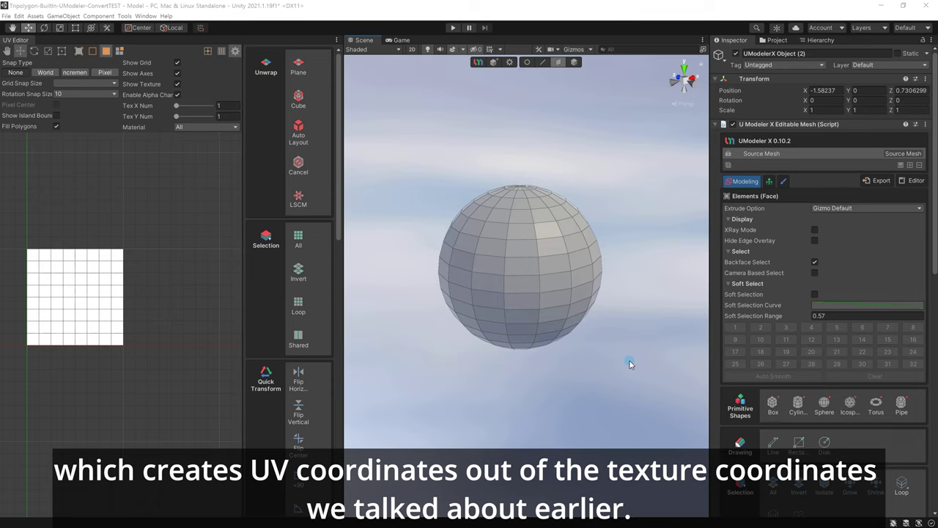
# Step: Select the faces covering the upper part of the sphere in the Scene view
pyautogui.click(457, 274)
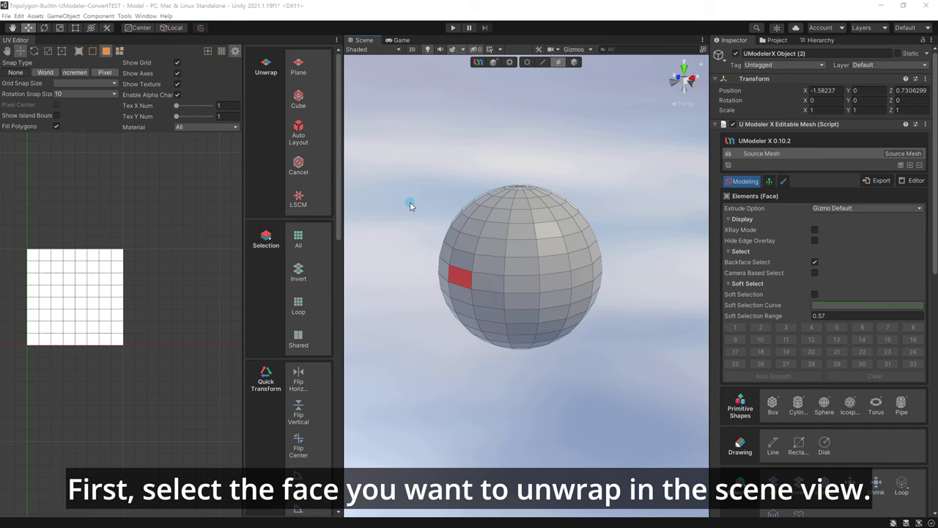
pyautogui.moveTo(394, 131); pyautogui.dragTo(579, 227)
pyautogui.keyDown('alt'); pyautogui.moveTo(605, 297); pyautogui.dragTo(628, 322); pyautogui.keyUp('alt')
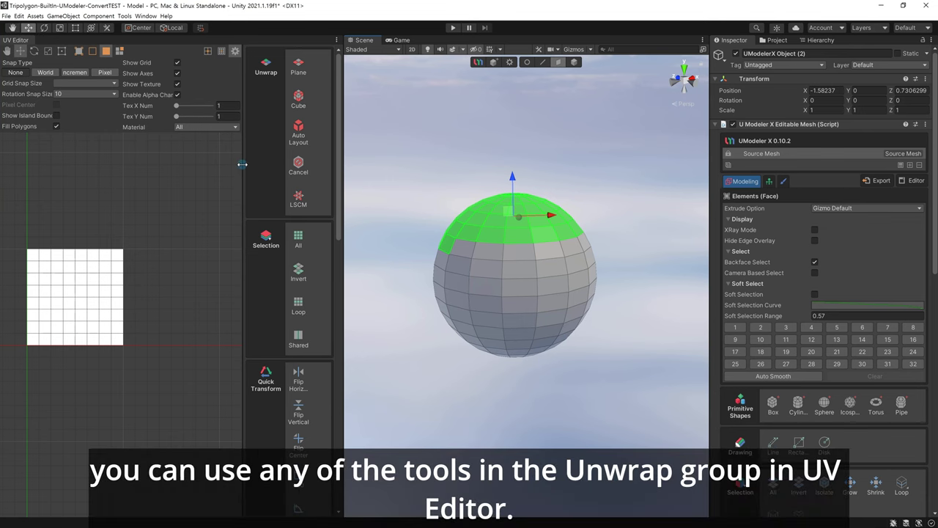
# Step: Widen the UV Editor's tool area and unwrap the selected sphere faces with the Cube method, leaving Individual off
pyautogui.moveTo(243, 165); pyautogui.dragTo(191, 164)
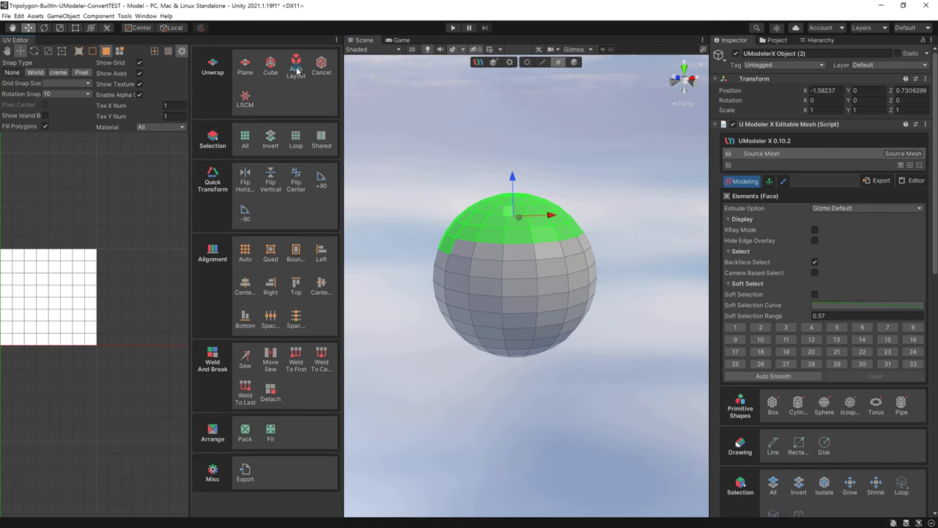
pyautogui.click(270, 66)
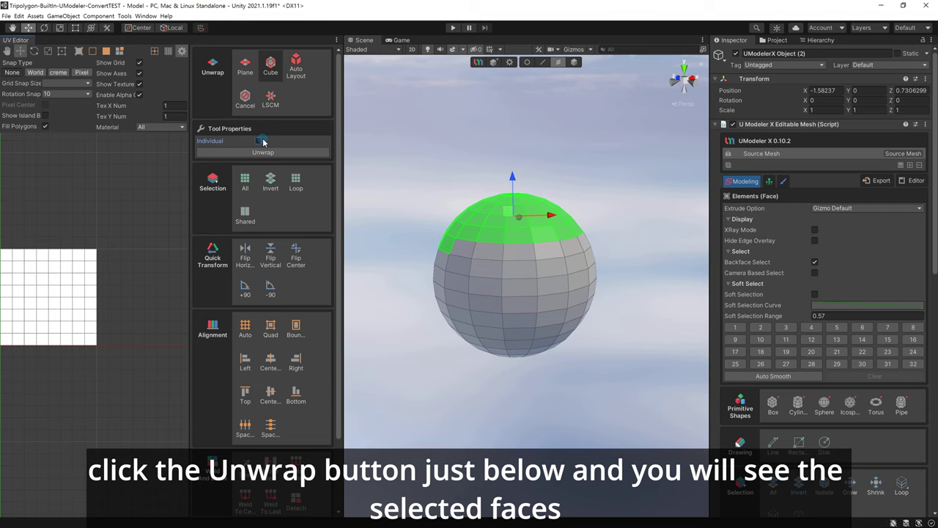
pyautogui.click(262, 140)
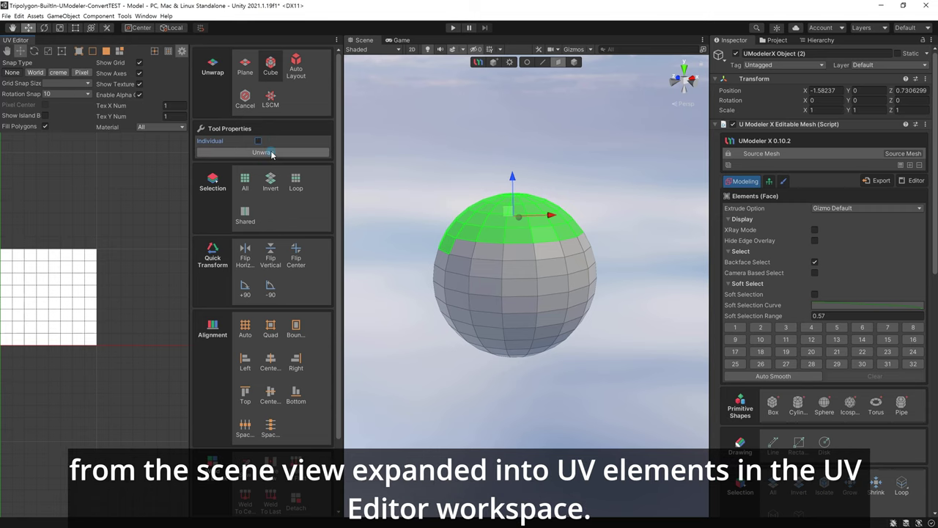
pyautogui.click(271, 154)
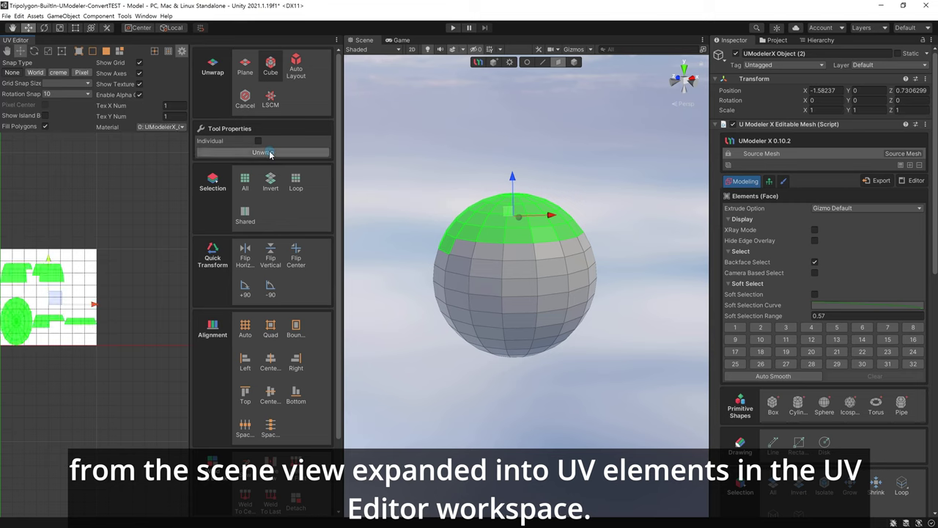
pyautogui.click(85, 202)
pyautogui.moveTo(111, 199); pyautogui.dragTo(159, 198, button='middle')
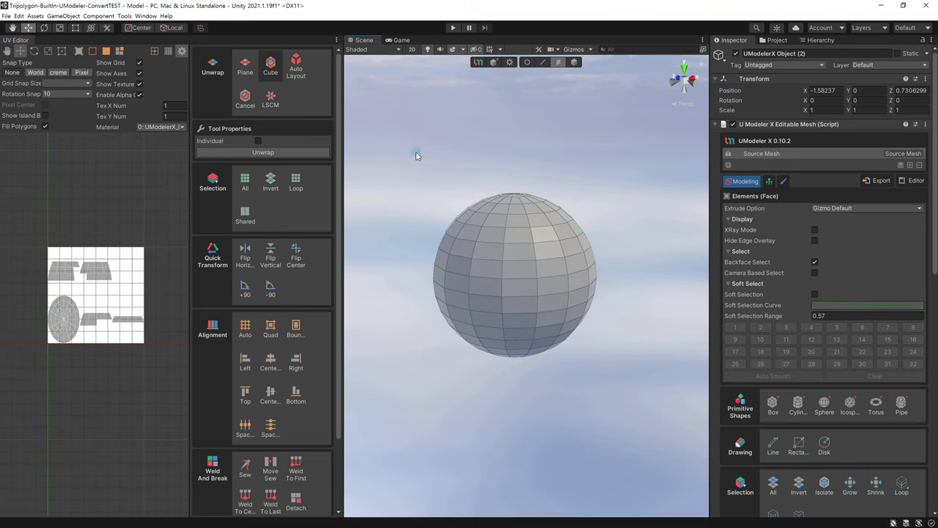
# Step: Select all of the sphere's faces, cancel their unwrap and leave the Cube unwrap tool
pyautogui.moveTo(415, 153); pyautogui.dragTo(642, 394)
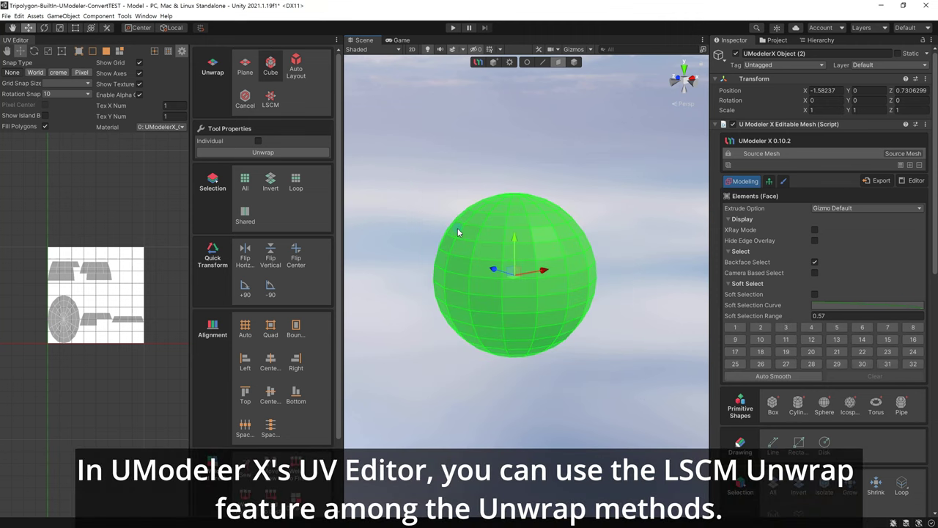
pyautogui.click(239, 102)
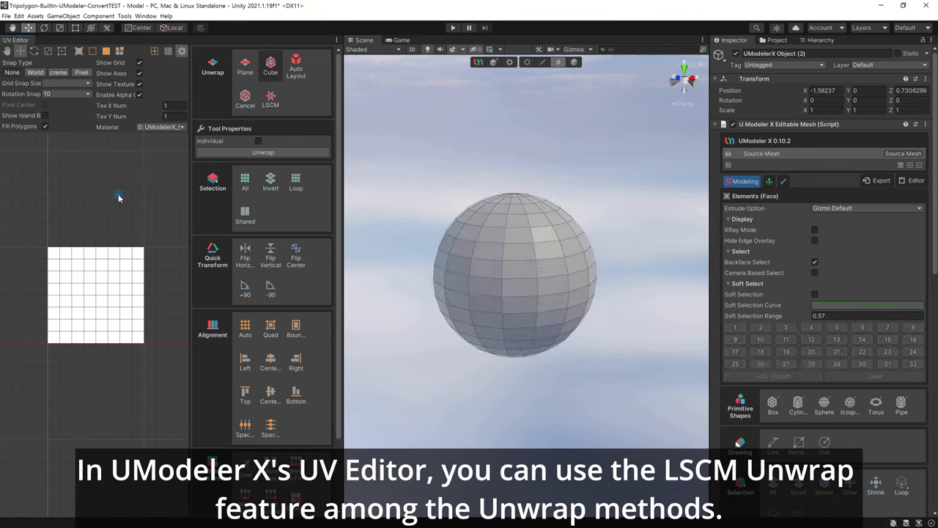
pyautogui.click(279, 114)
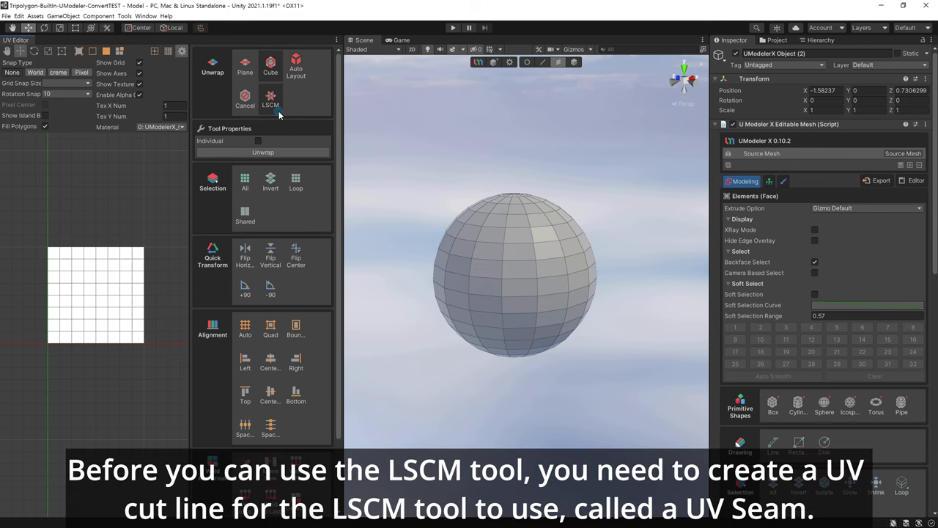
# Step: Switch the Scene selection to edges, select the sphere's horizontal edge loop around its middle, and mark it as a UV seam
pyautogui.scroll(-10, 806, 320)
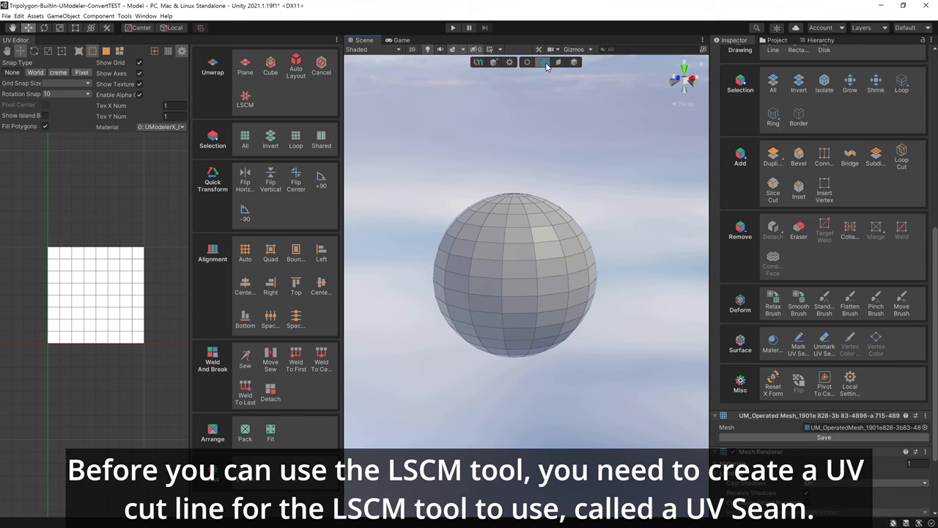
pyautogui.scroll(1, 850, 241)
pyautogui.scroll(4, 850, 242)
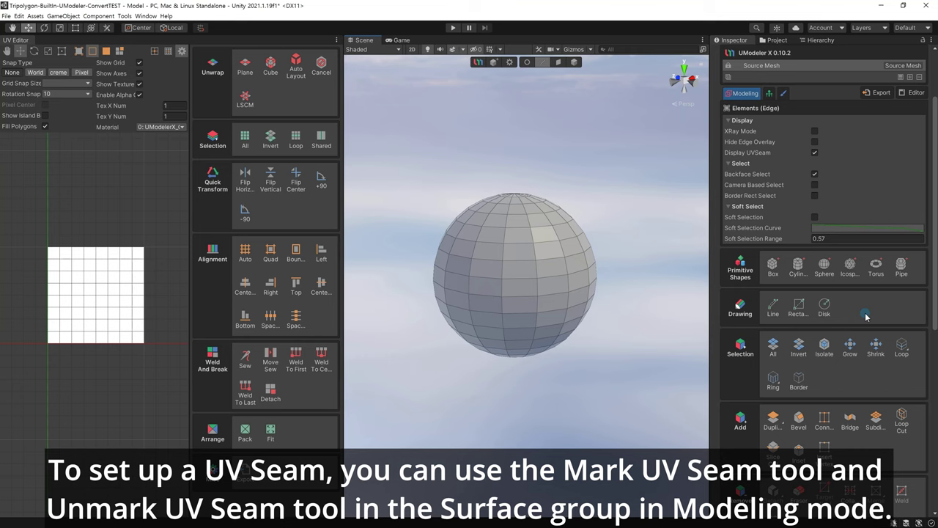
pyautogui.scroll(-4, 865, 316)
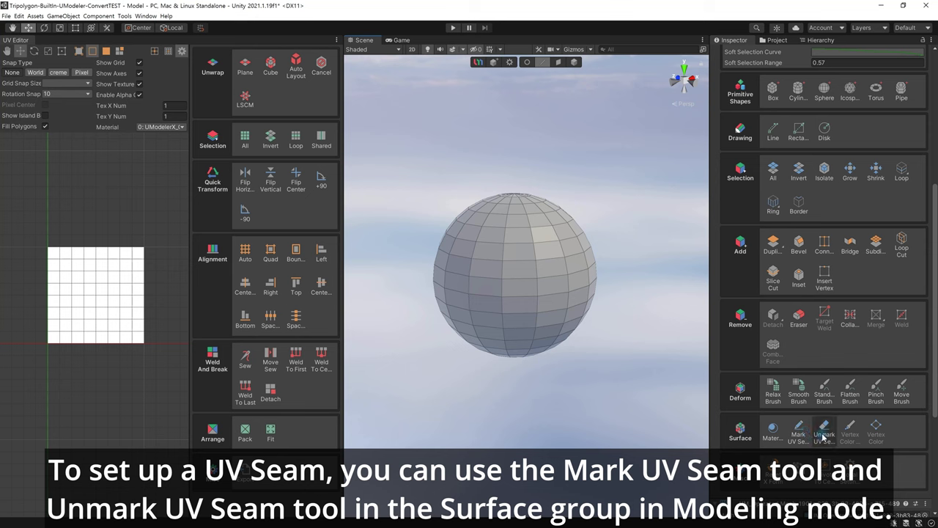
pyautogui.scroll(6, 822, 435)
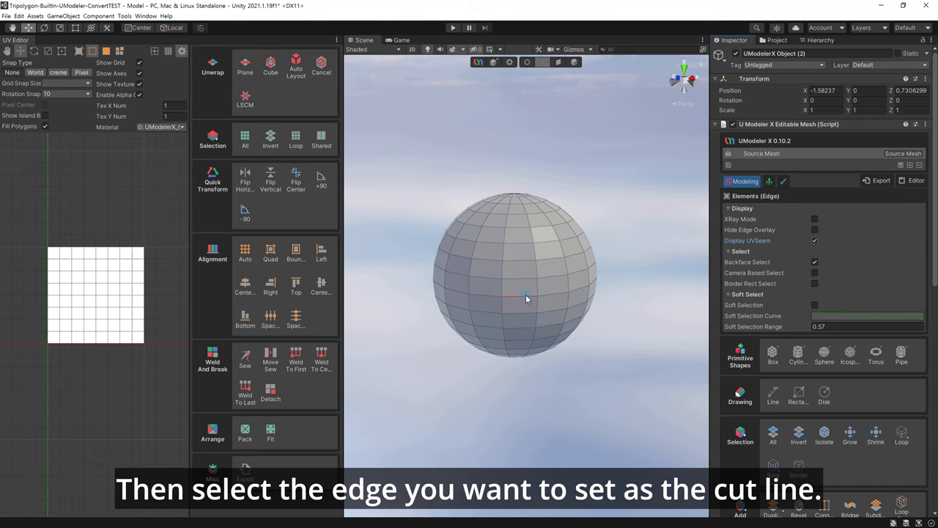
pyautogui.doubleClick(526, 294)
pyautogui.scroll(-10, 809, 313)
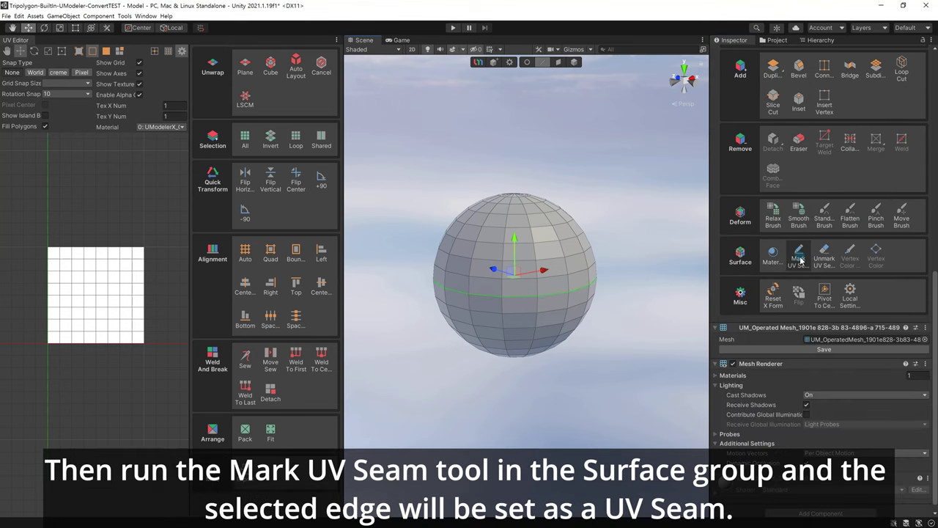
pyautogui.click(801, 260)
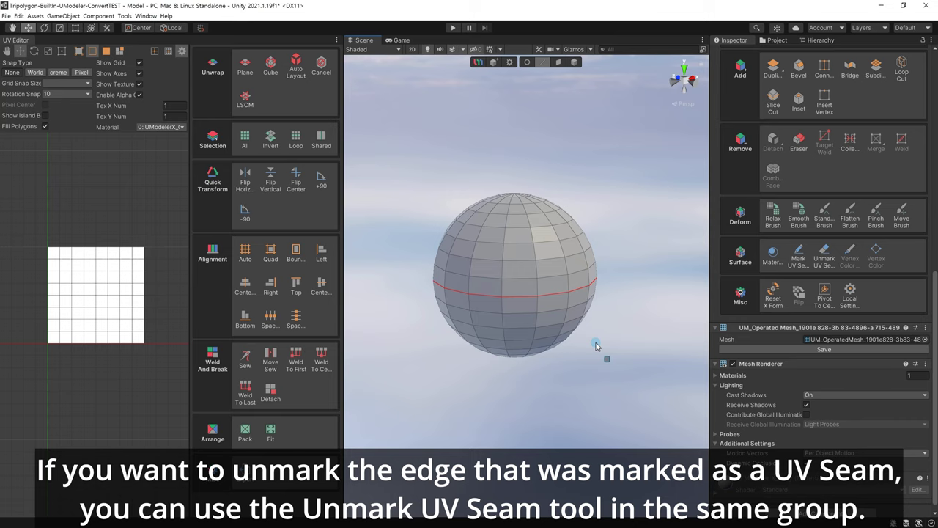
# Step: Unmark the UV seam on the edges along the right part of the sphere's horizontal edge loop
pyautogui.moveTo(596, 343); pyautogui.dragTo(543, 274)
pyautogui.click(558, 291)
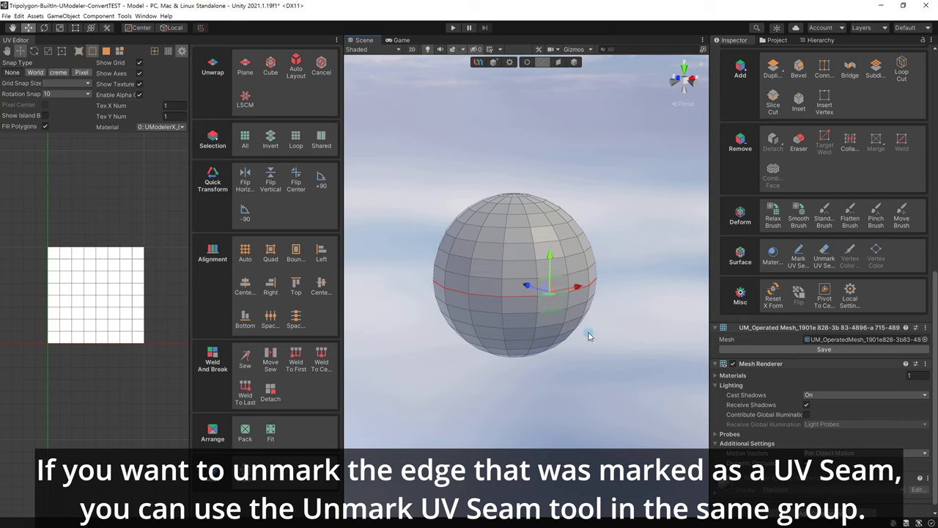
pyautogui.click(824, 261)
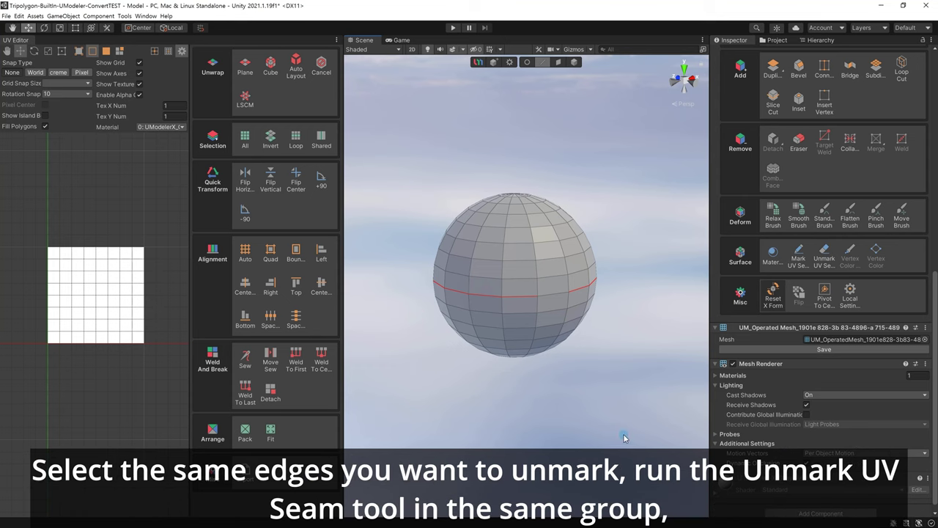
pyautogui.moveTo(628, 388); pyautogui.dragTo(555, 269)
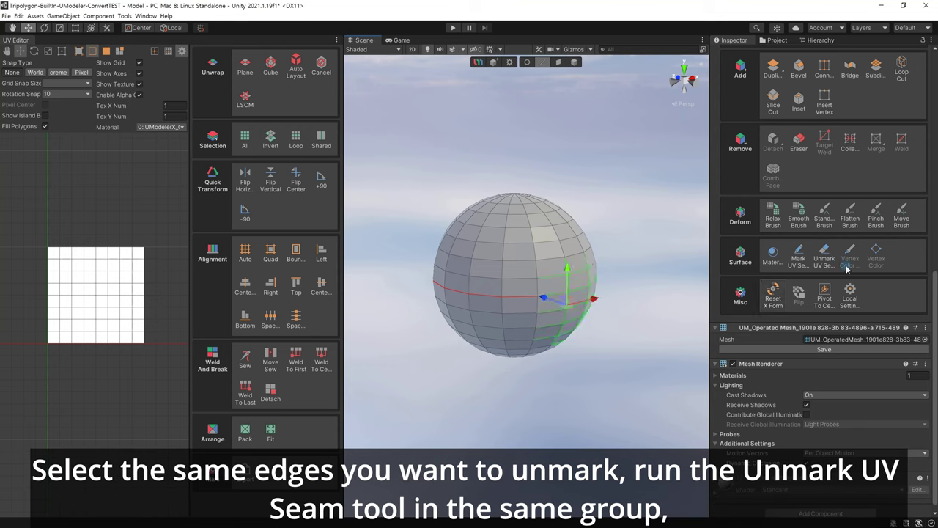
pyautogui.click(822, 260)
pyautogui.click(637, 344)
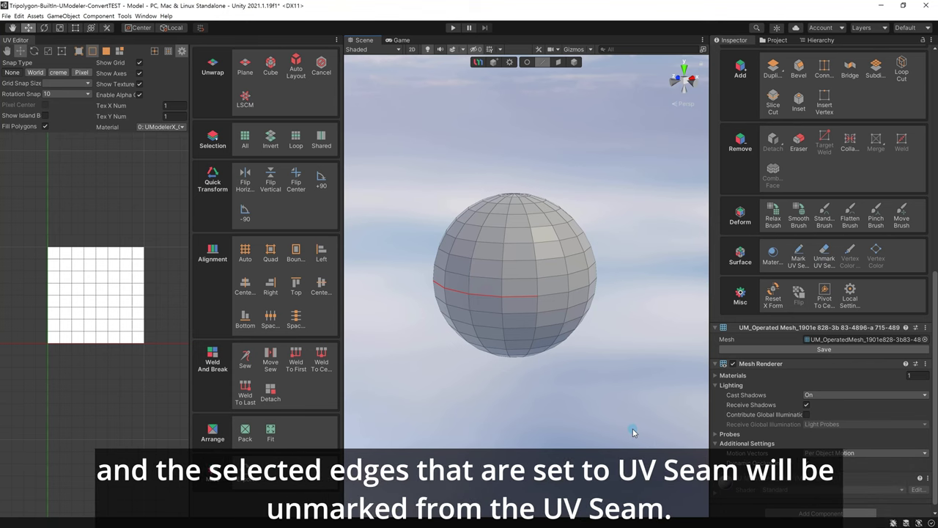
# Step: Select the sphere's whole horizontal edge loop again and mark it as a UV seam
pyautogui.doubleClick(559, 294)
pyautogui.scroll(10, 836, 268)
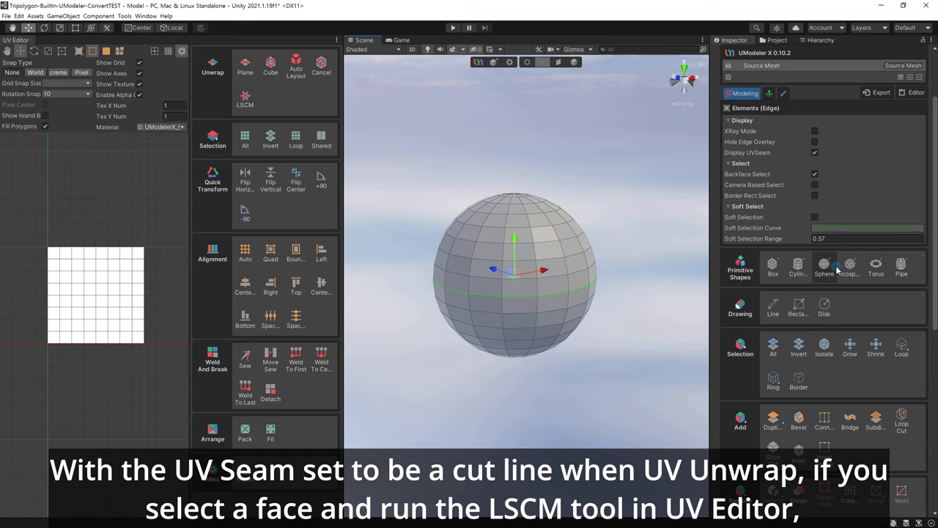
pyautogui.scroll(-8, 832, 270)
pyautogui.click(789, 350)
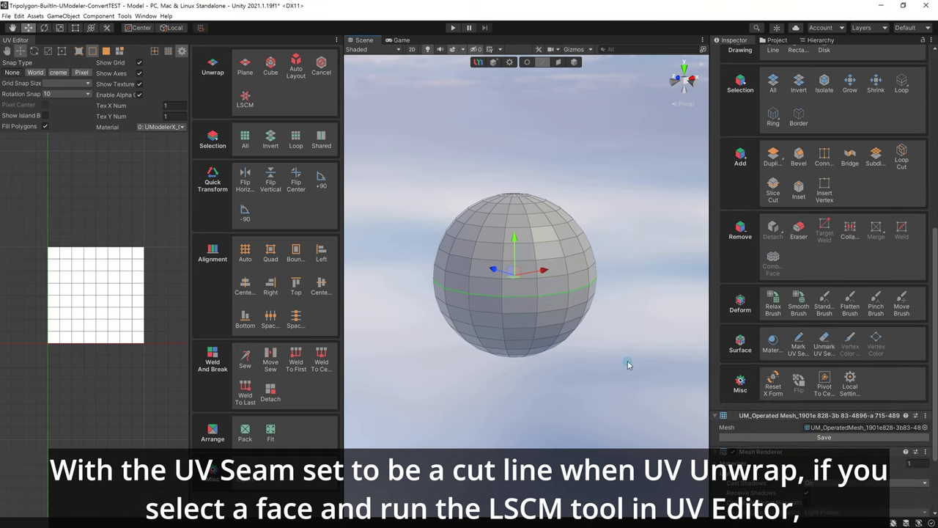
# Step: Switch to face selection, select all of the sphere's faces, unwrap them with LSCM, and clear the selection
pyautogui.click(557, 62)
pyautogui.moveTo(409, 131); pyautogui.dragTo(622, 422)
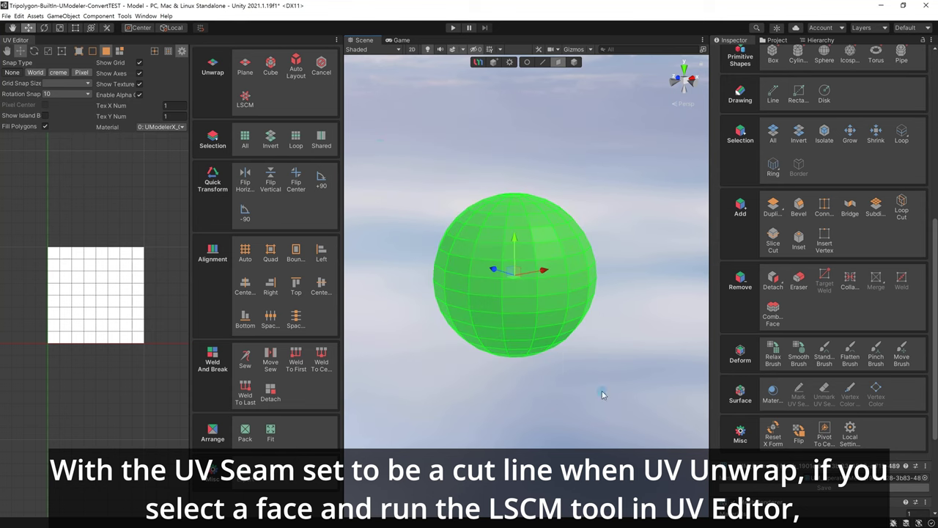
pyautogui.click(245, 99)
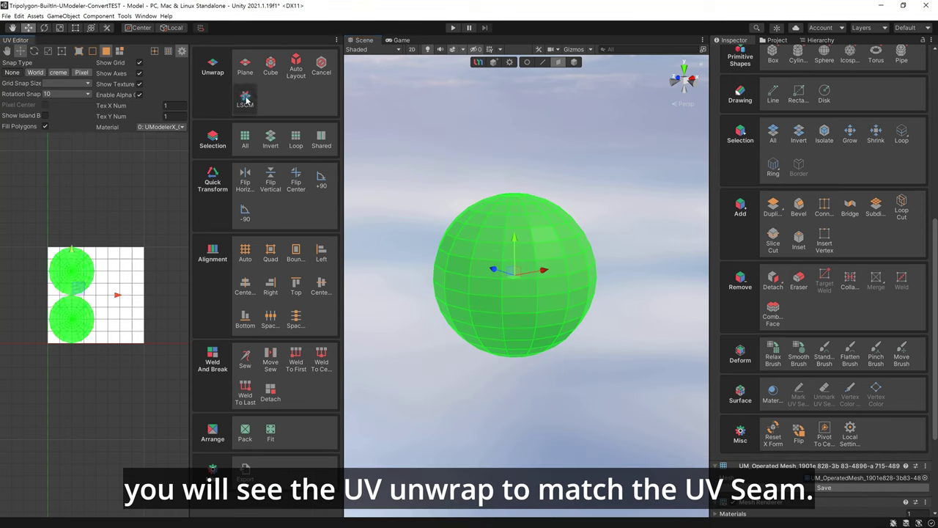
pyautogui.click(126, 203)
pyautogui.scroll(1, 79, 296)
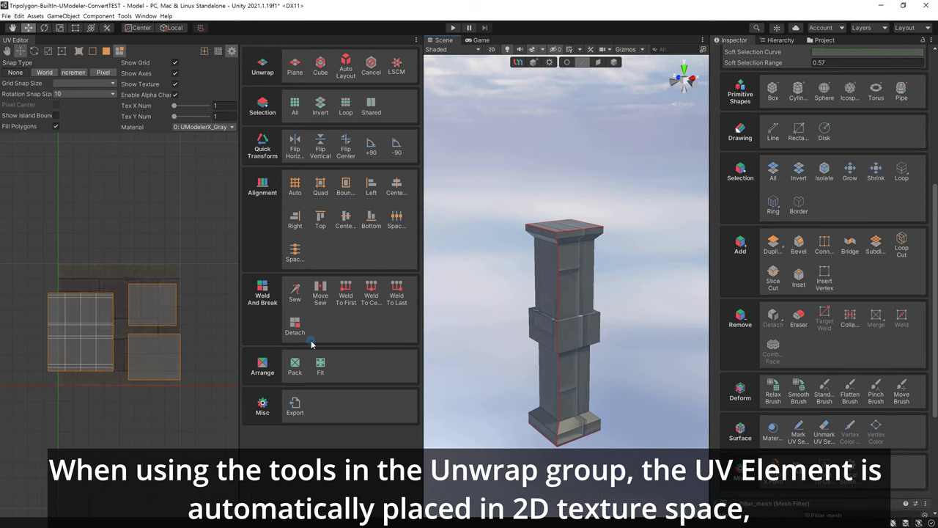
# Step: Move the pillar's lower-right UV island slightly to the left in the UV workspace
pyautogui.click(156, 356)
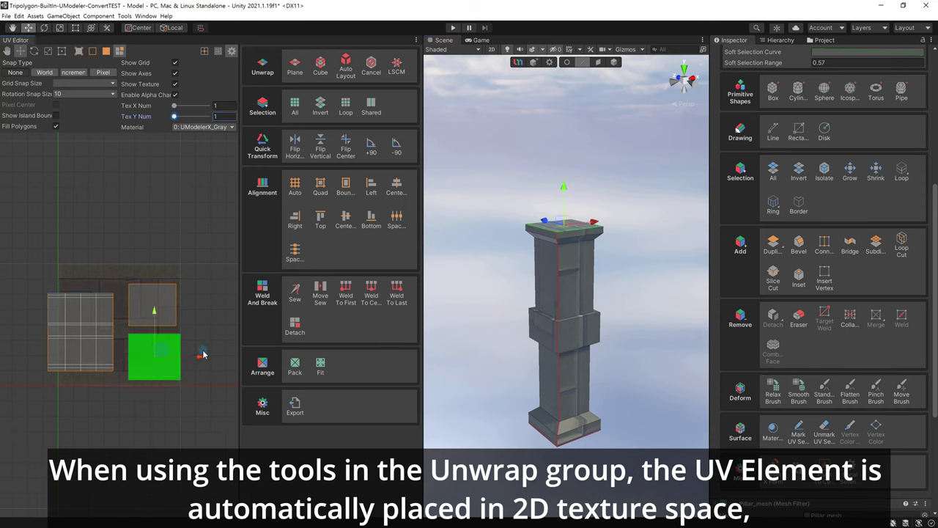
pyautogui.moveTo(164, 352)
pyautogui.mouseDown()
pyautogui.moveTo(187, 353)
pyautogui.moveTo(162, 353)
pyautogui.mouseUp()
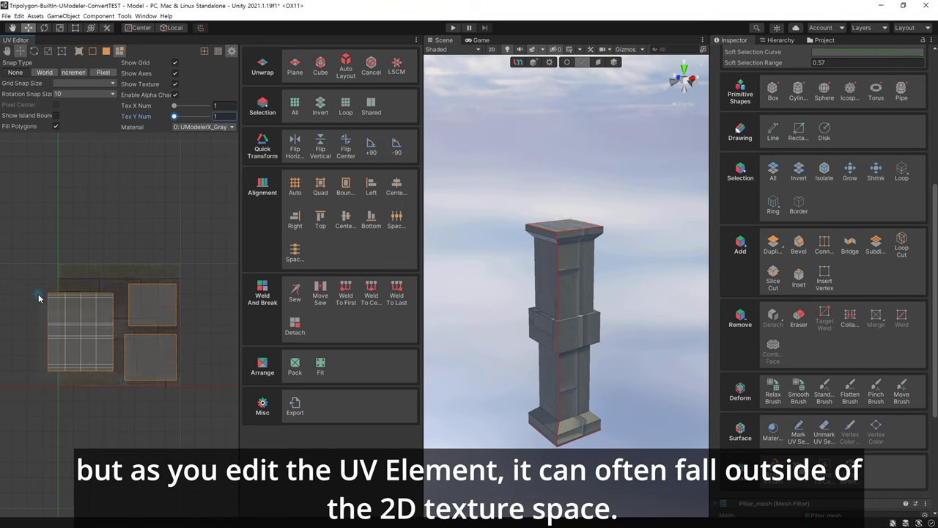
# Step: Select the pillar's large UV island and move it up and left, partly outside the texture space
pyautogui.keyDown('shift'); pyautogui.click(66, 318); pyautogui.keyUp('shift')
pyautogui.click(120, 373)
pyautogui.click(80, 332)
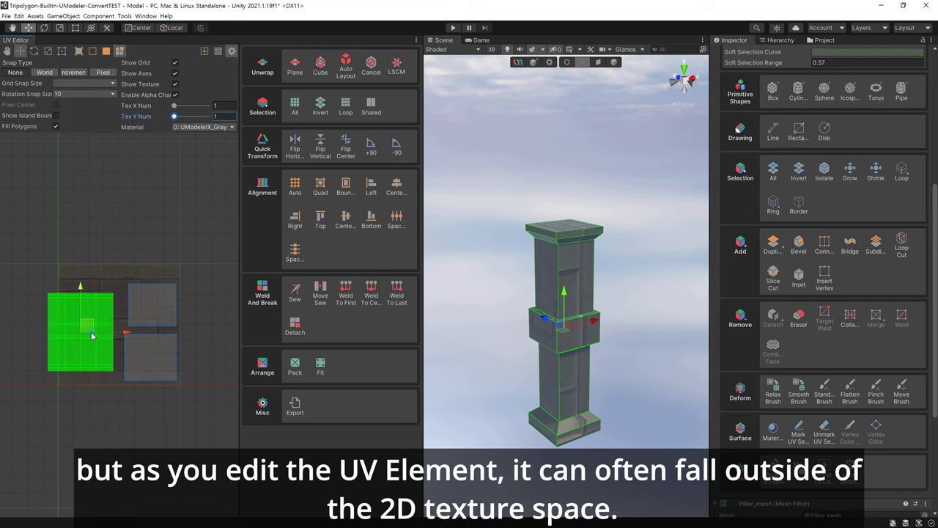
pyautogui.moveTo(89, 329); pyautogui.dragTo(75, 306)
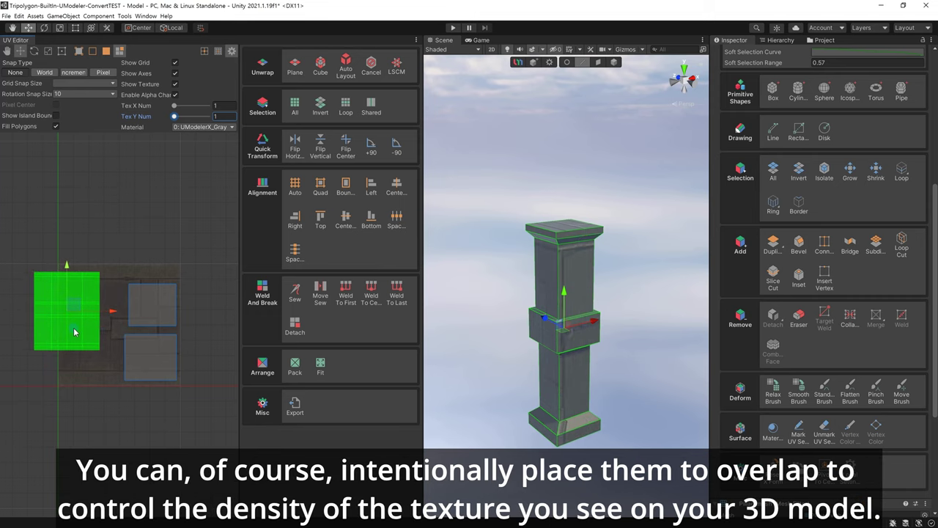
# Step: Try enlarging the large UV island over the other islands and shifting it right, and undo both changes
pyautogui.moveTo(77, 302); pyautogui.dragTo(83, 309, button='middle')
pyautogui.press('r')
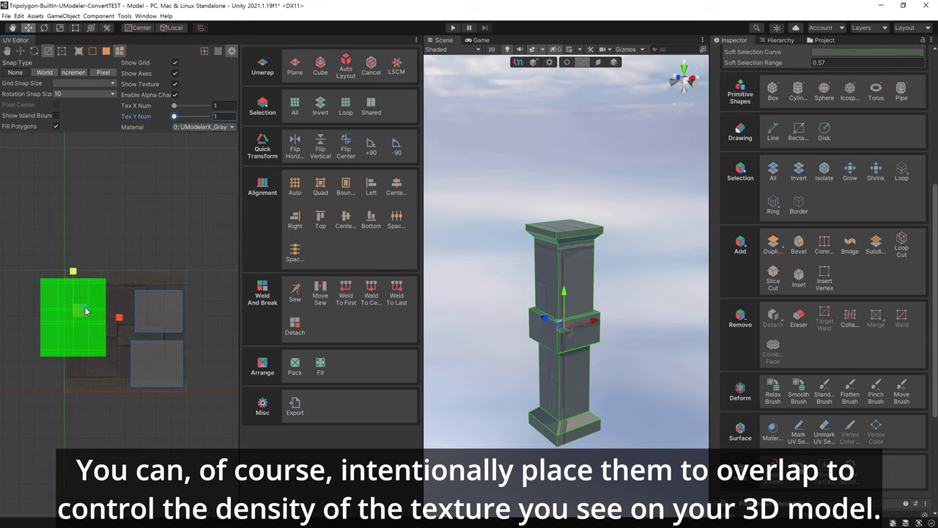
pyautogui.moveTo(77, 310); pyautogui.dragTo(119, 268)
pyautogui.press('w')
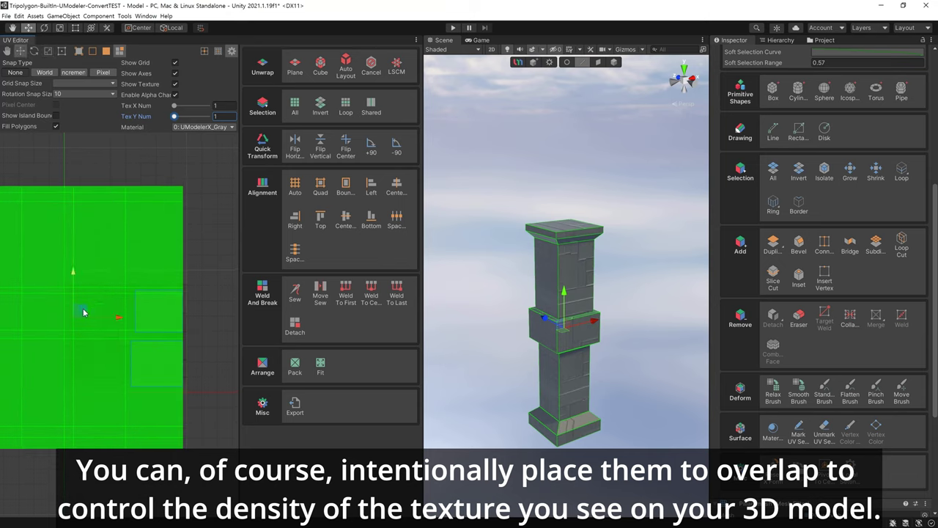
pyautogui.moveTo(82, 308); pyautogui.dragTo(126, 295)
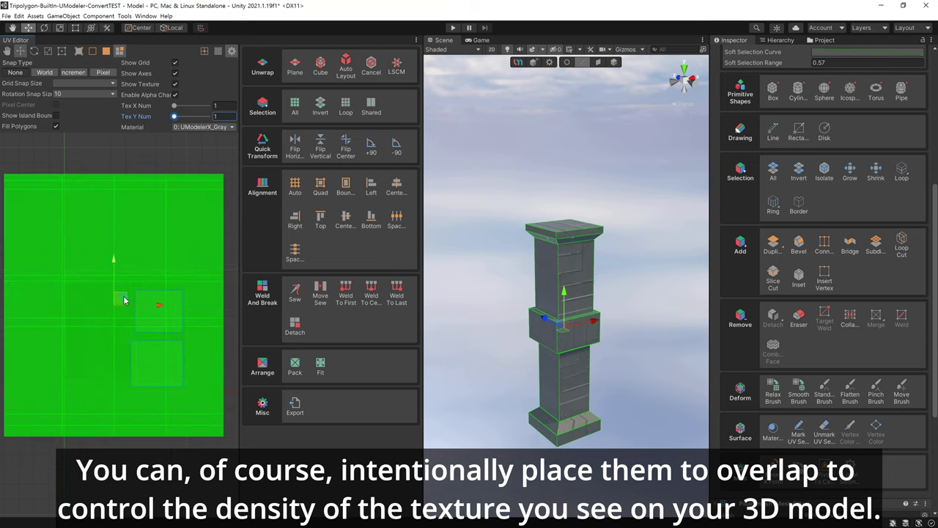
pyautogui.hotkey('ctrl', 'z')
pyautogui.hotkey('ctrl', 'z')
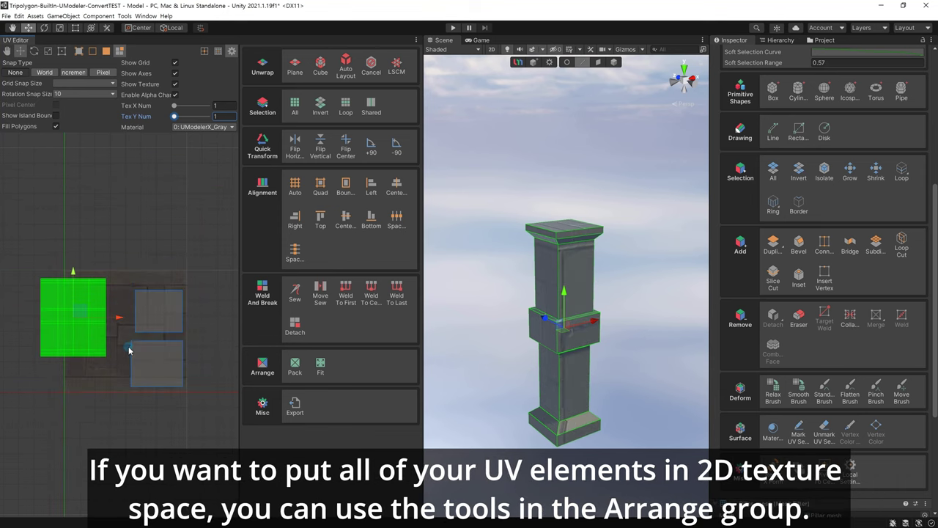
# Step: Select all of the pillar's UV islands and scale them up beyond the texture space, keeping them all selected
pyautogui.click(146, 398)
pyautogui.moveTo(182, 413); pyautogui.dragTo(178, 397, button='middle')
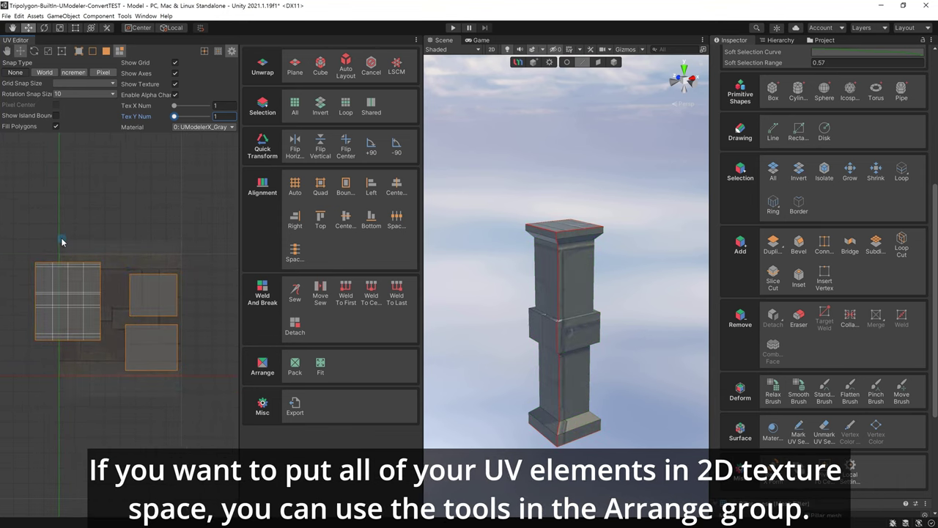
pyautogui.hotkey('ctrl', 'a')
pyautogui.press('r')
pyautogui.moveTo(116, 312); pyautogui.dragTo(154, 209)
pyautogui.scroll(-2, 168, 422)
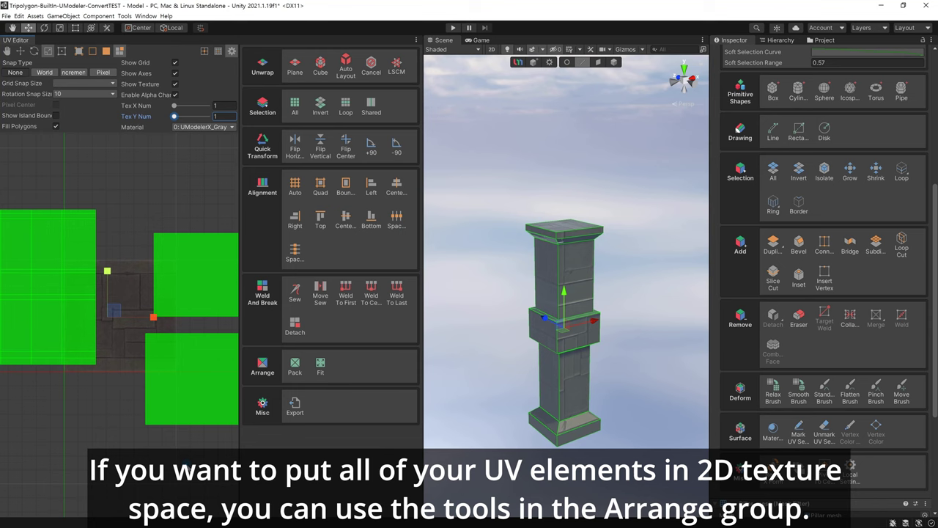
pyautogui.press('Escape')
pyautogui.hotkey('ctrl', 'a')
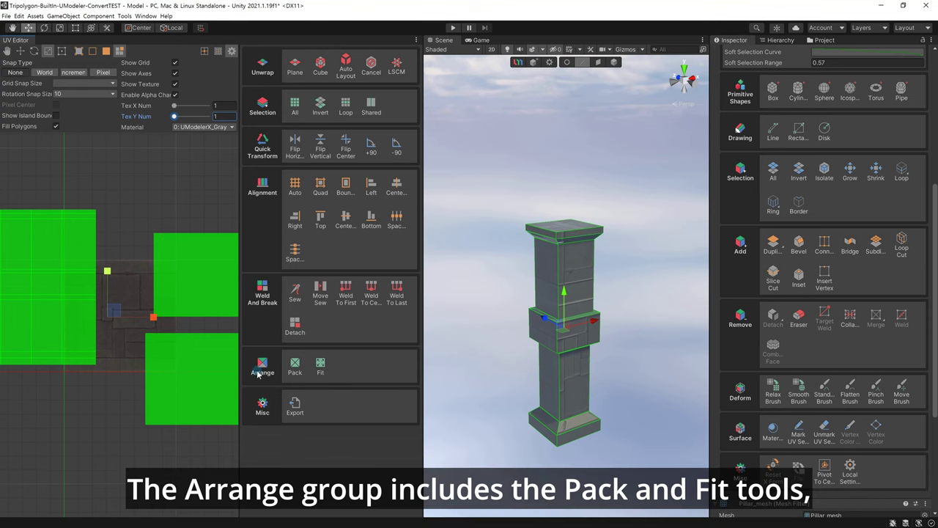
# Step: Try Pack and Fit on all UV islands, undo each arrangement, and clear the selection
pyautogui.click(296, 369)
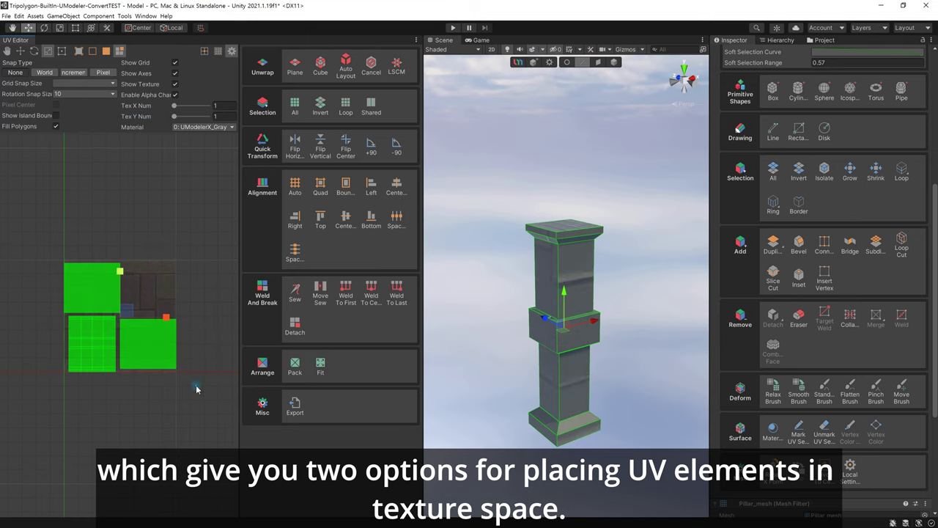
pyautogui.hotkey('ctrl', 'z')
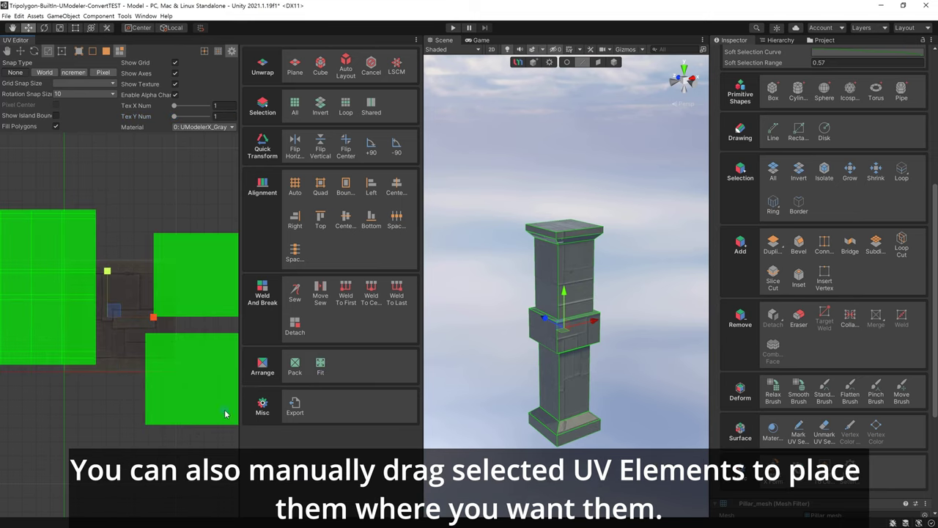
pyautogui.click(321, 372)
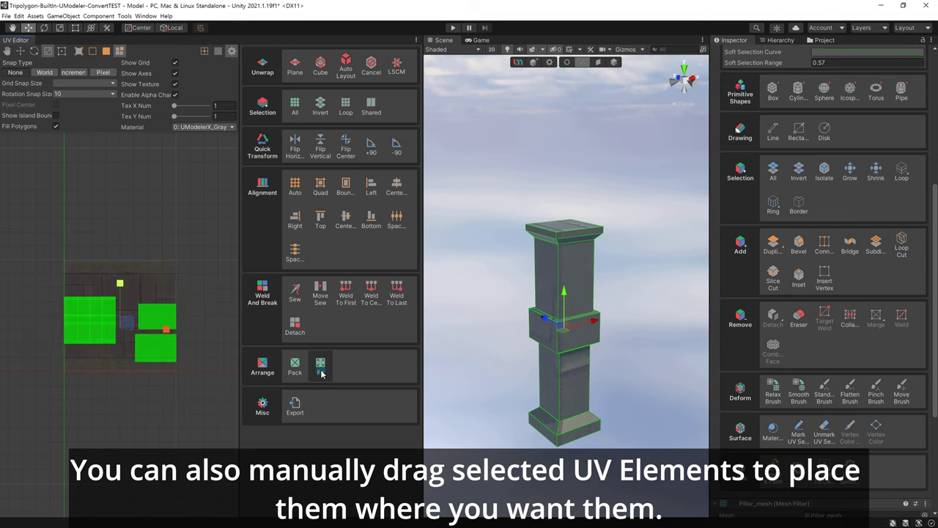
pyautogui.click(206, 397)
pyautogui.hotkey('ctrl', 'z')
pyautogui.hotkey('ctrl', 'z')
pyautogui.click(156, 439)
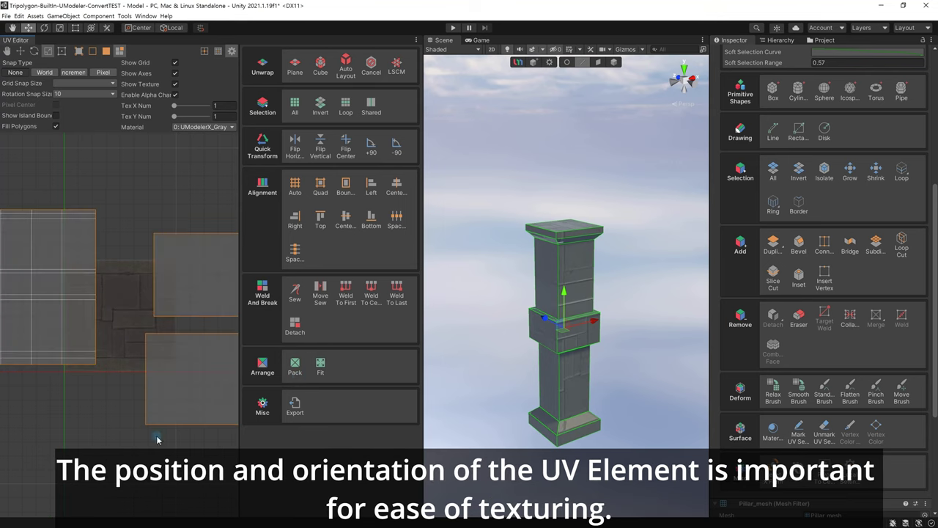
# Step: Restore the selection of all UV islands and arrange them in the texture space with Pack
pyautogui.hotkey('ctrl', 'z')
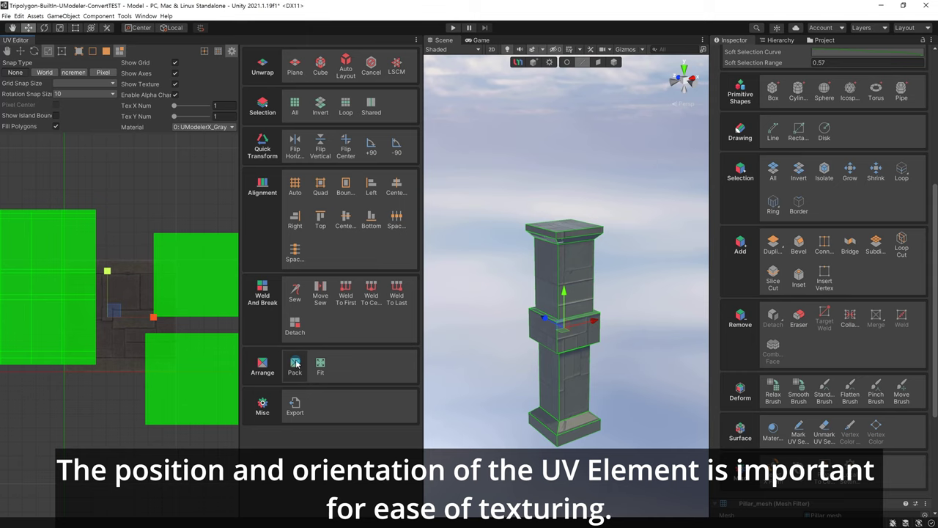
pyautogui.click(296, 362)
# Step: Try rotating the lower-right UV island, undo the rotation, and return to the move tool
pyautogui.click(164, 365)
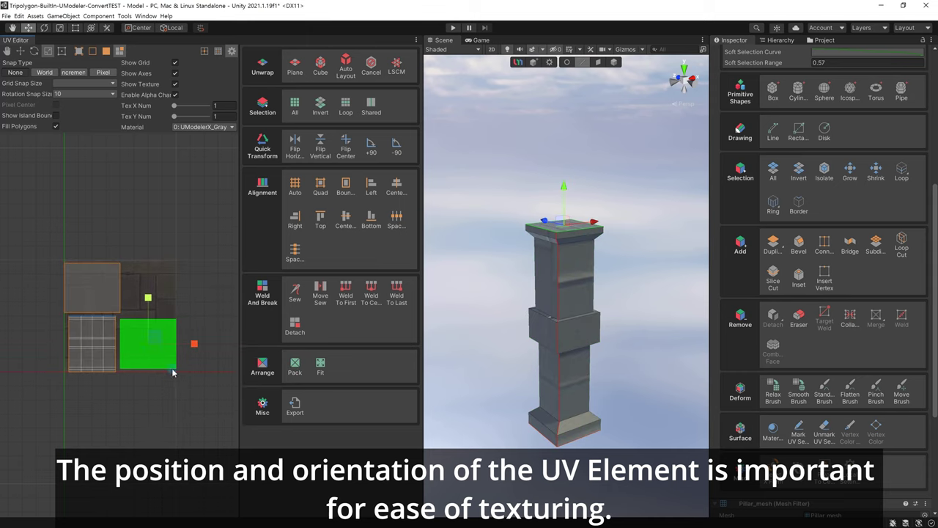
pyautogui.press('e')
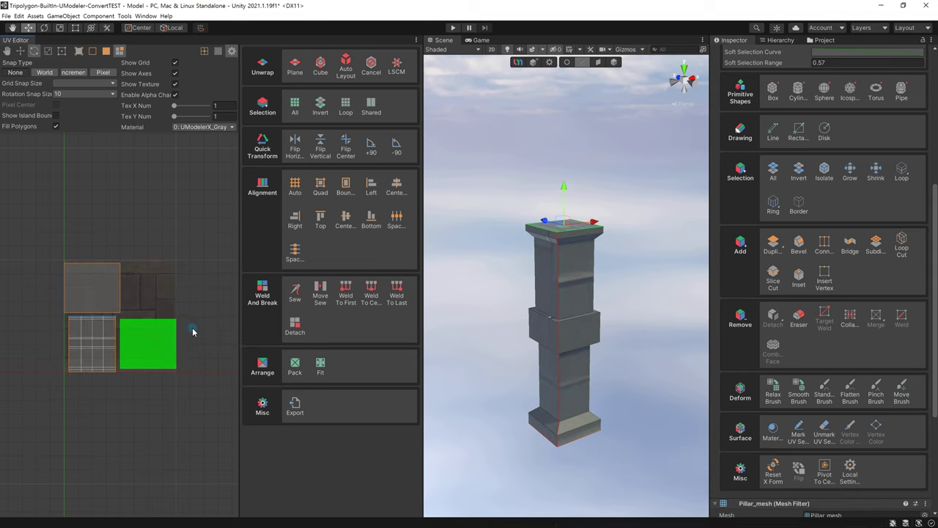
pyautogui.moveTo(178, 338)
pyautogui.mouseDown()
pyautogui.moveTo(181, 319)
pyautogui.moveTo(188, 336)
pyautogui.mouseUp()
pyautogui.hotkey('ctrl', 'z')
pyautogui.press('w')
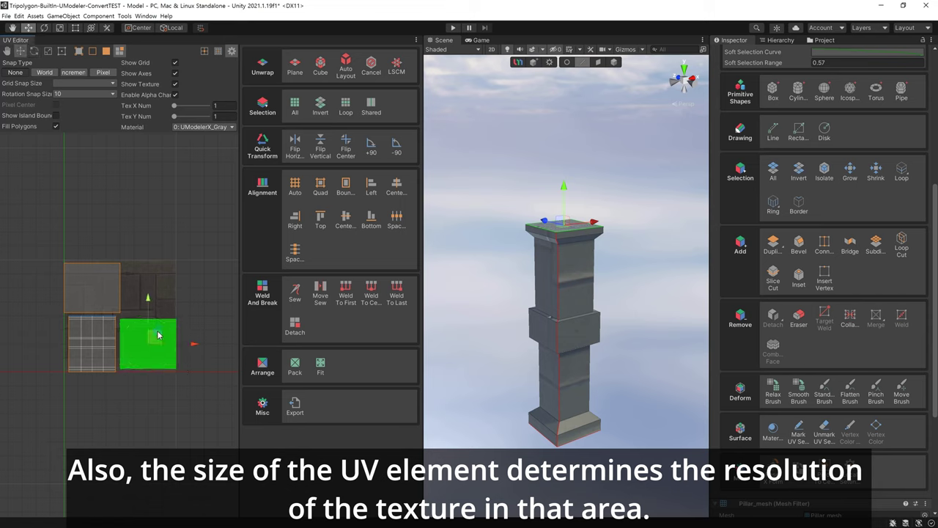
# Step: Shrink the upper-left UV island and move it to the upper-right area of the texture
pyautogui.click(110, 294)
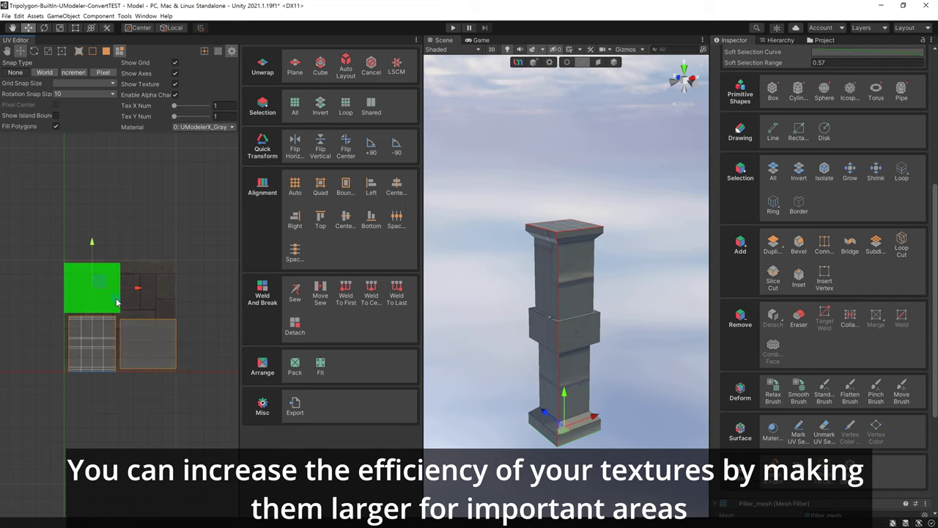
pyautogui.press('r')
pyautogui.moveTo(93, 287); pyautogui.dragTo(150, 295)
pyautogui.press('w')
# Step: Shrink the lower-right UV island slightly and scale the upper-right island down further
pyautogui.click(156, 341)
pyautogui.press('r')
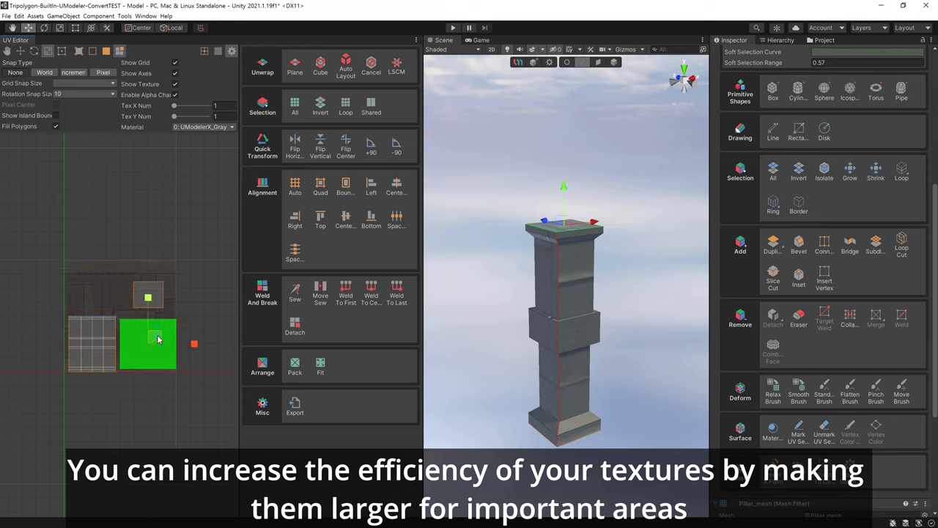
pyautogui.moveTo(156, 342); pyautogui.dragTo(151, 337)
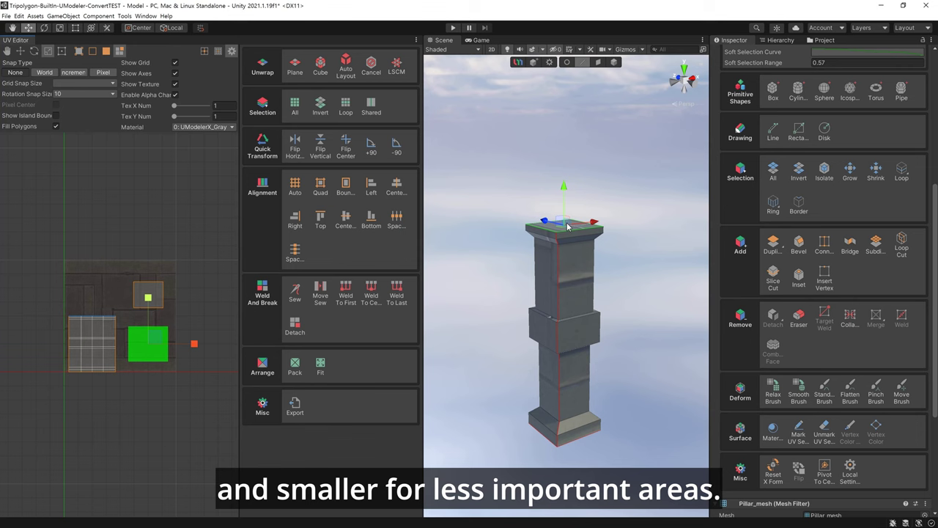
pyautogui.click(156, 295)
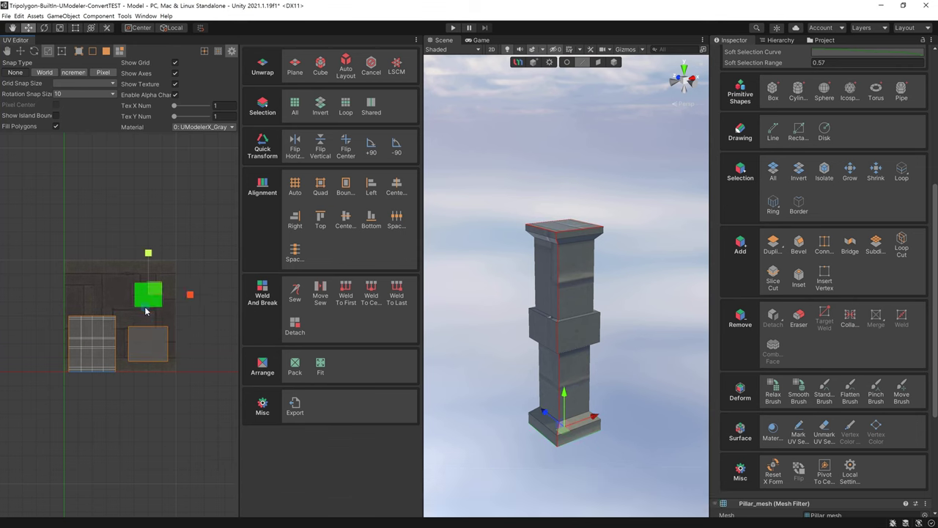
# Step: Enlarge the pillar body's UV island and move it up to the texture's upper-left corner
pyautogui.keyDown('alt'); pyautogui.moveTo(440, 389); pyautogui.dragTo(494, 318); pyautogui.keyUp('alt')
pyautogui.click(94, 339)
pyautogui.moveTo(97, 339); pyautogui.dragTo(112, 277)
pyautogui.press('w')
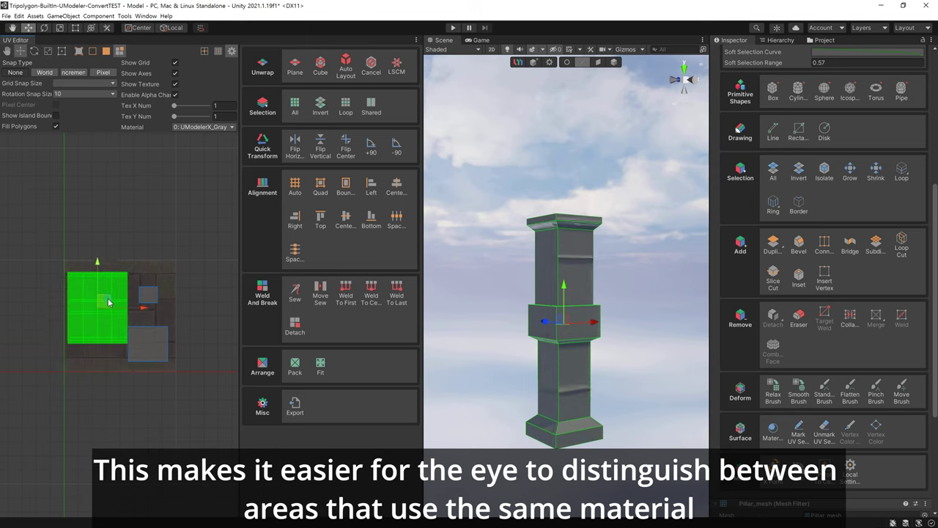
# Step: Move the lower-right UV island slightly right and the small island to the texture's upper-right corner, and clear the selection
pyautogui.click(157, 347)
pyautogui.moveTo(158, 346); pyautogui.dragTo(161, 347)
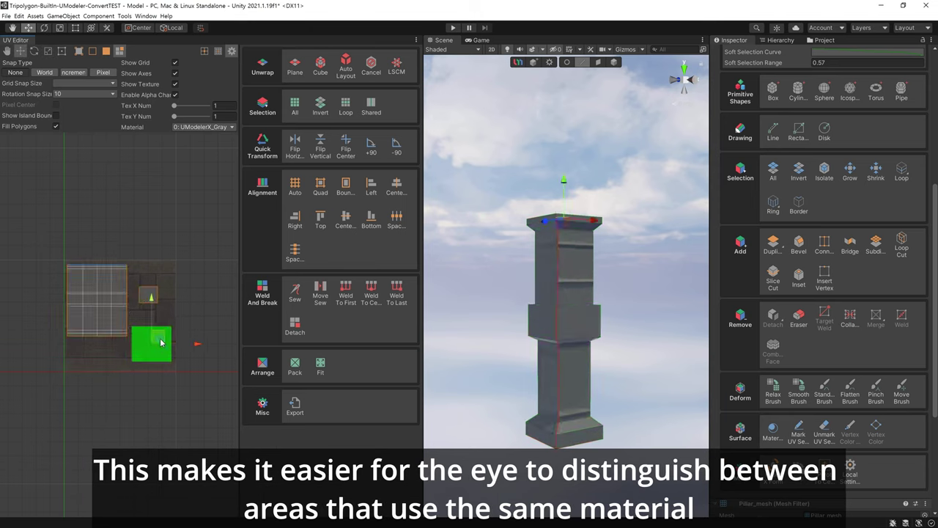
pyautogui.click(152, 291)
pyautogui.moveTo(162, 288); pyautogui.dragTo(176, 269)
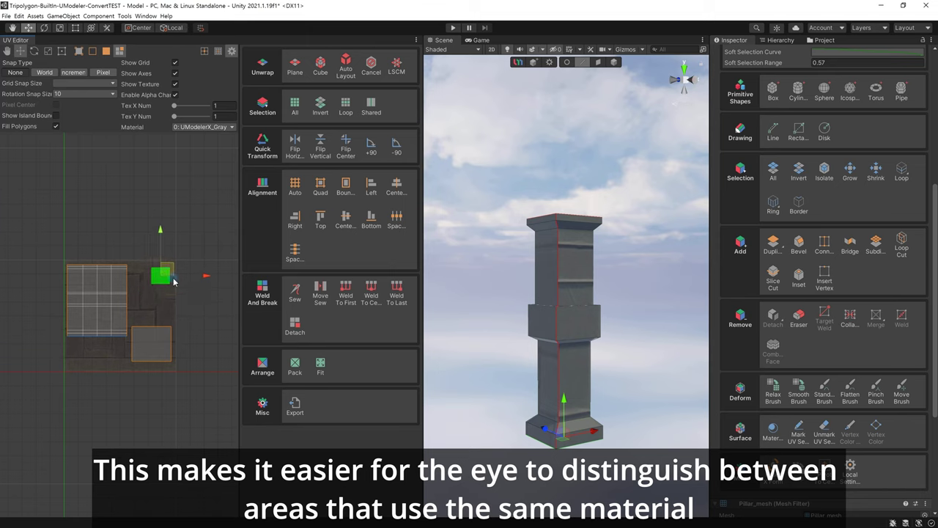
pyautogui.click(197, 356)
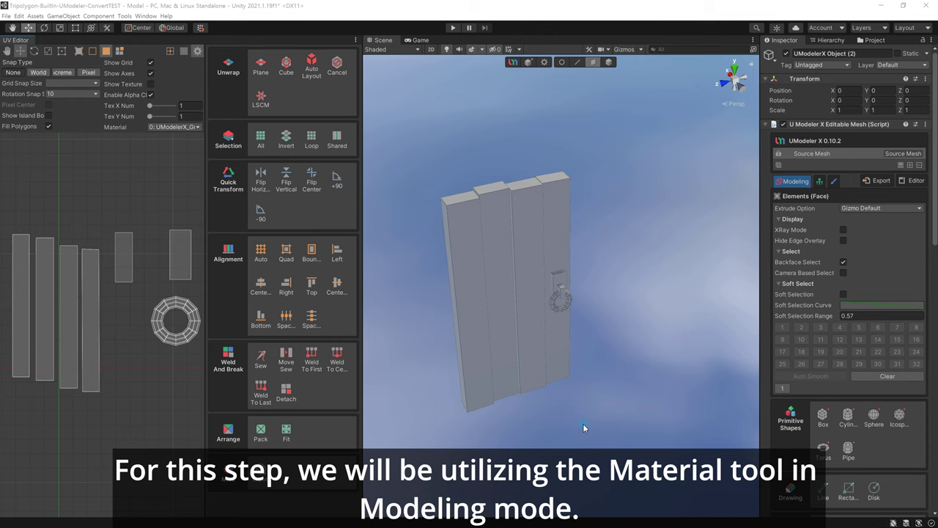
# Step: Create a new Material asset in the project's Guide_UVEditor folder
pyautogui.click(872, 41)
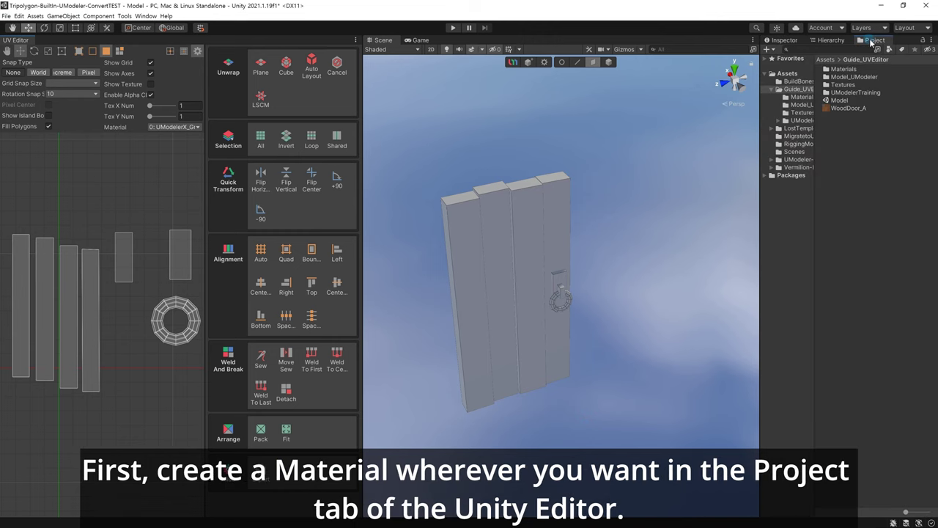
pyautogui.rightClick(850, 132)
pyautogui.moveTo(850, 134)
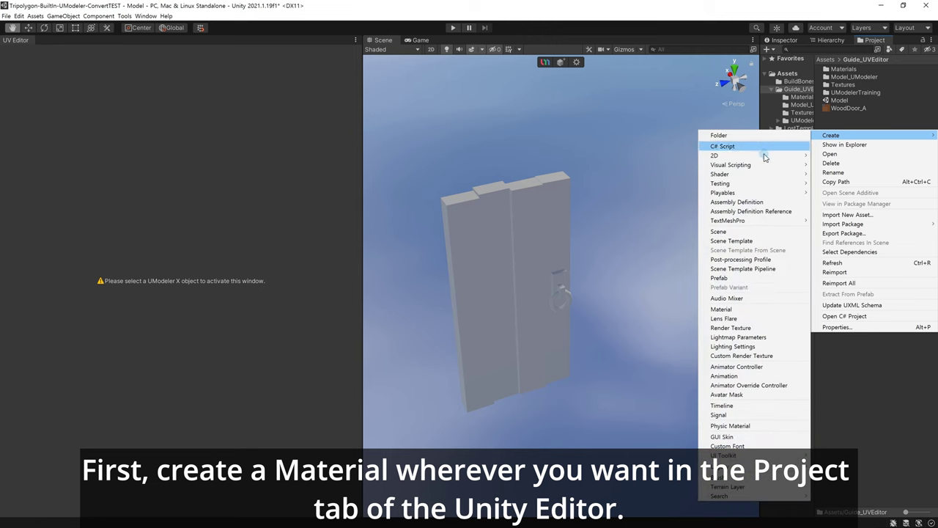
pyautogui.click(736, 308)
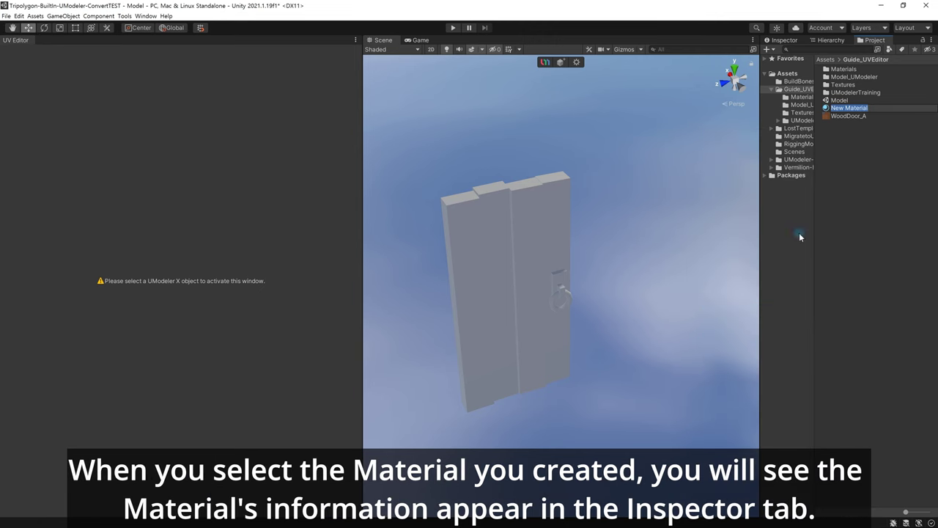
# Step: Dock the project browser beside the inspector and assign the WoodDoor_A texture to the new material's Albedo
pyautogui.moveTo(872, 41); pyautogui.dragTo(755, 142)
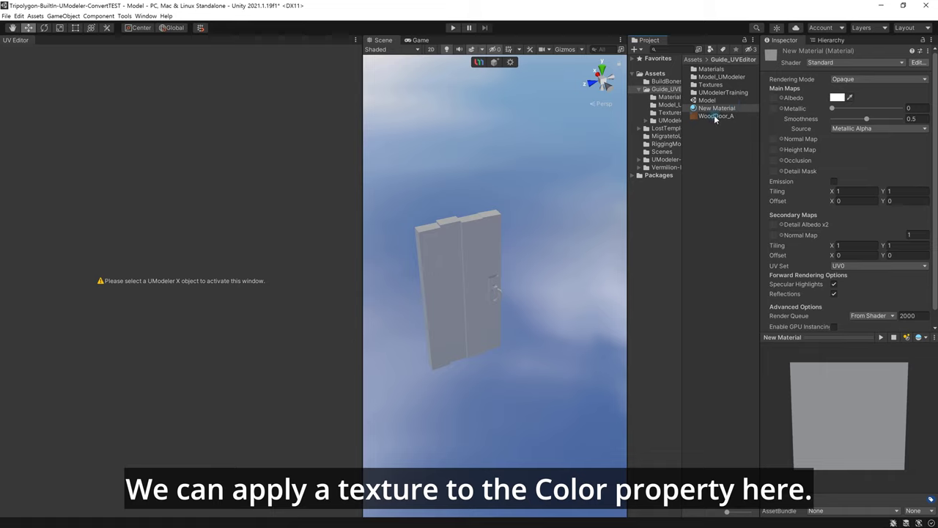
pyautogui.moveTo(715, 117); pyautogui.dragTo(775, 103)
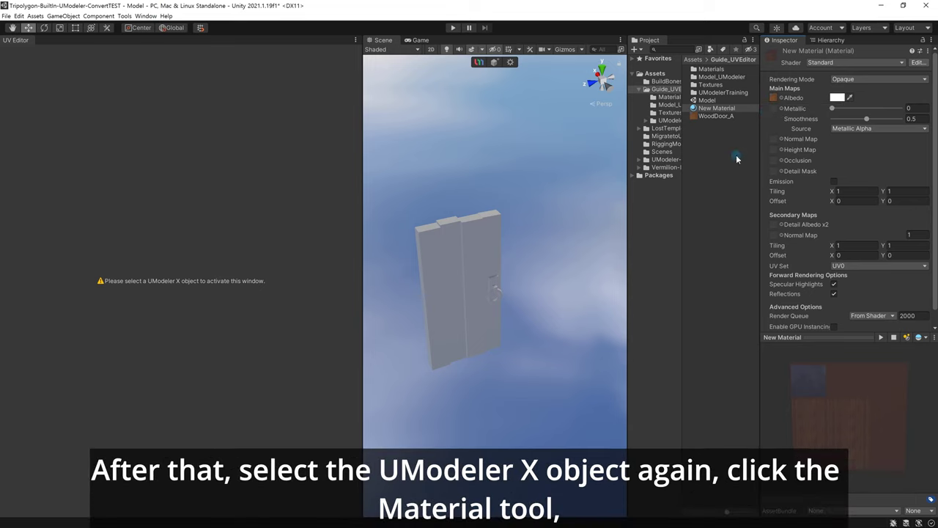
# Step: Select the door object and use the Material tool to replace its UModelerX_Gray material with New Material
pyautogui.click(463, 238)
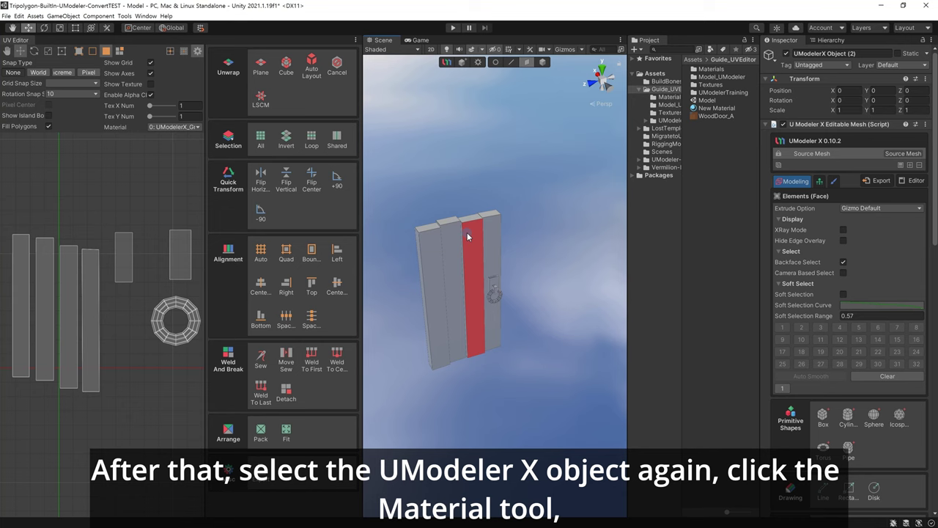
pyautogui.scroll(-5, 803, 381)
pyautogui.scroll(-8, 804, 381)
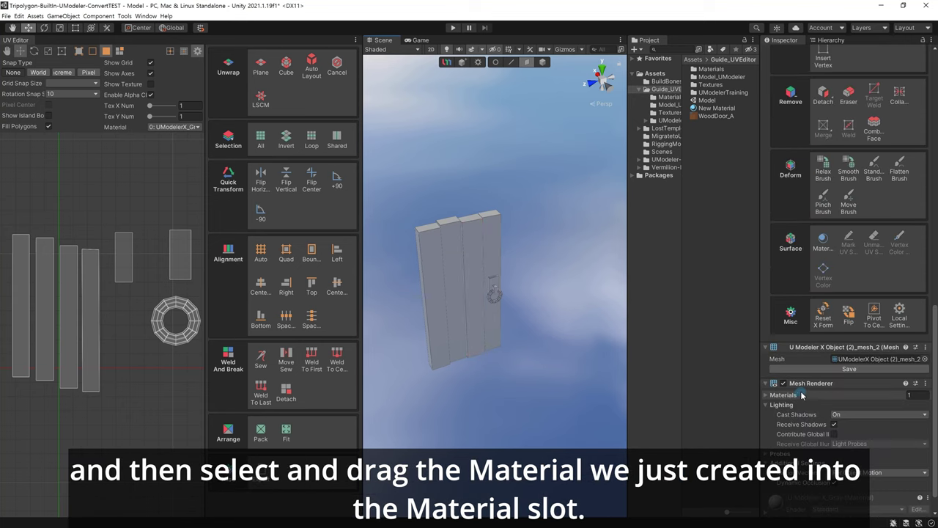
pyautogui.click(824, 243)
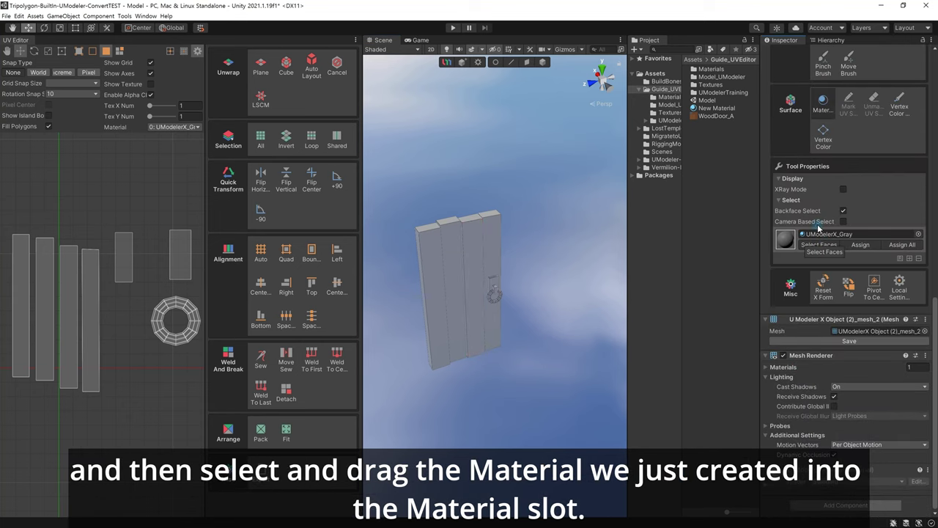
pyautogui.moveTo(731, 110); pyautogui.dragTo(820, 236)
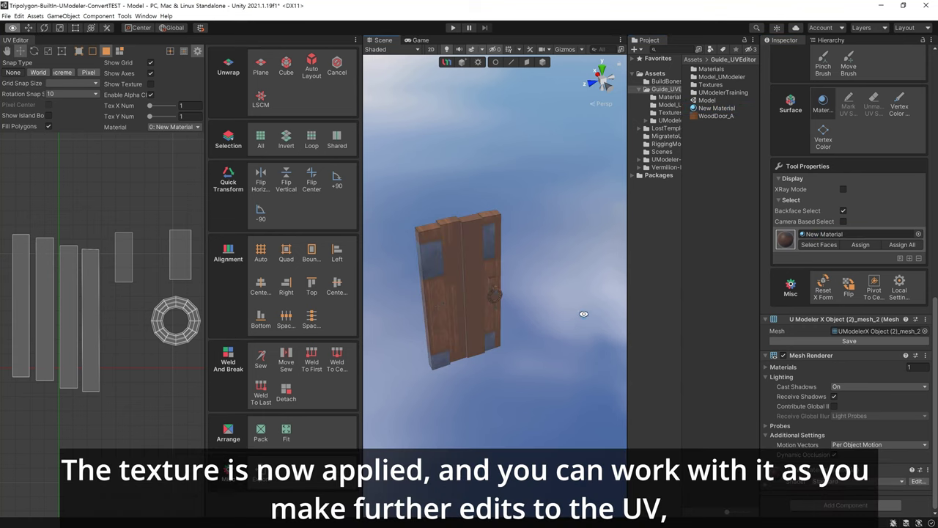
pyautogui.keyDown('alt'); pyautogui.moveTo(583, 314); pyautogui.dragTo(525, 264); pyautogui.keyUp('alt')
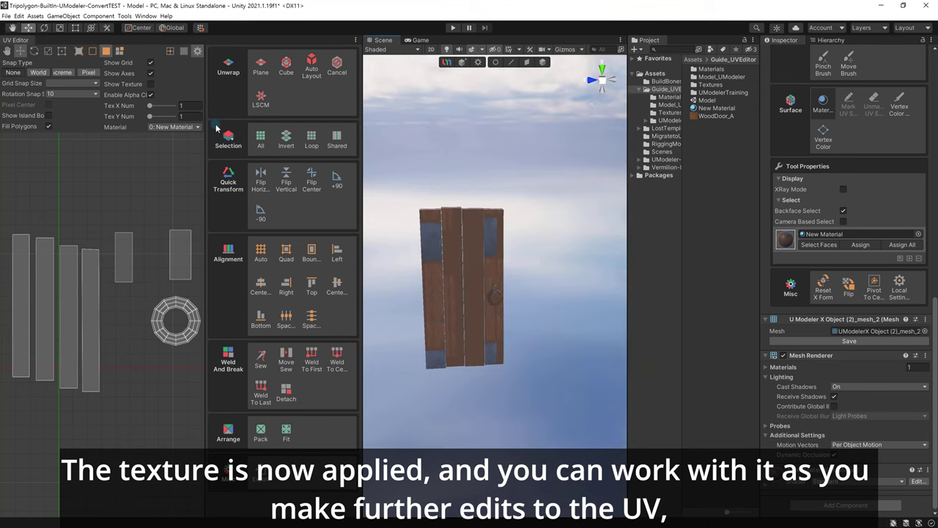
# Step: Show the texture in the UV Editor, then scale down the four long plank islands and move them onto the door texture
pyautogui.click(150, 84)
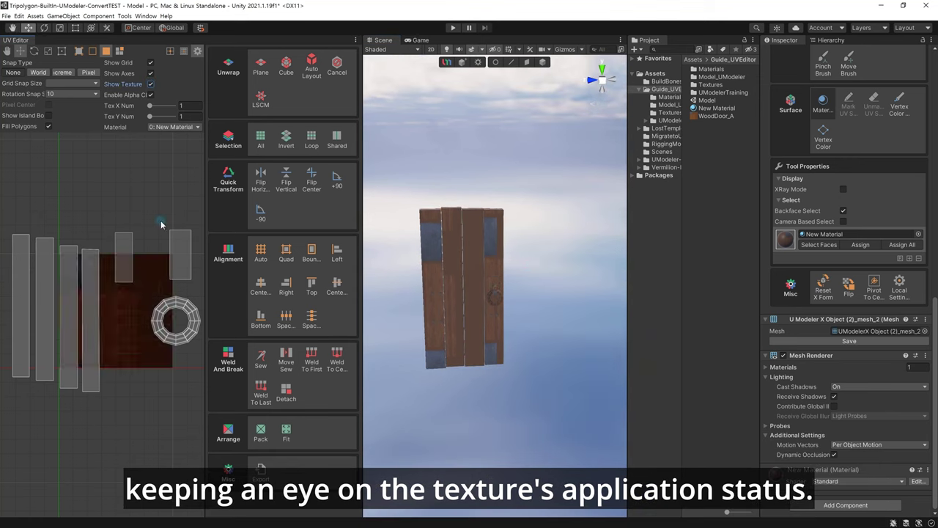
pyautogui.scroll(3, 167, 377)
pyautogui.moveTo(171, 381)
pyautogui.mouseDown(button='middle')
pyautogui.moveTo(122, 386)
pyautogui.moveTo(169, 391)
pyautogui.mouseUp(button='middle')
pyautogui.scroll(-1, 170, 391)
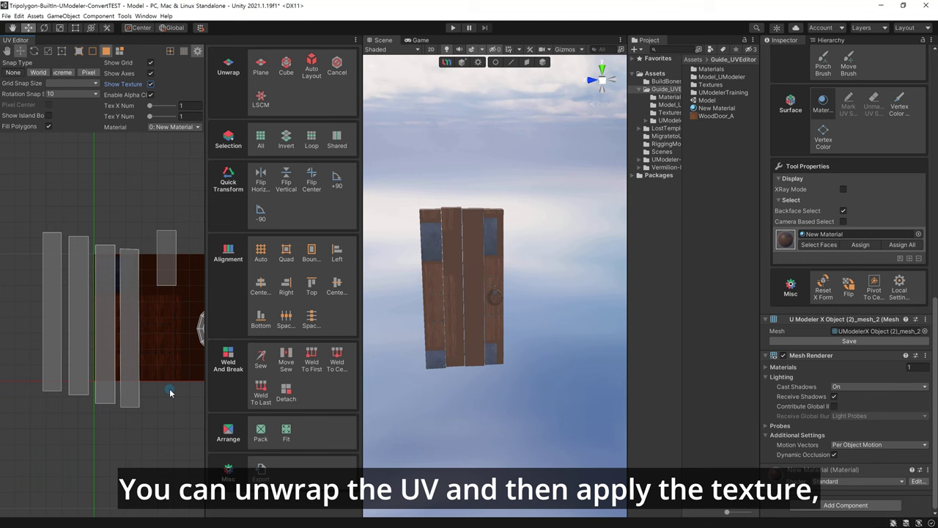
pyautogui.moveTo(103, 314); pyautogui.dragTo(127, 348)
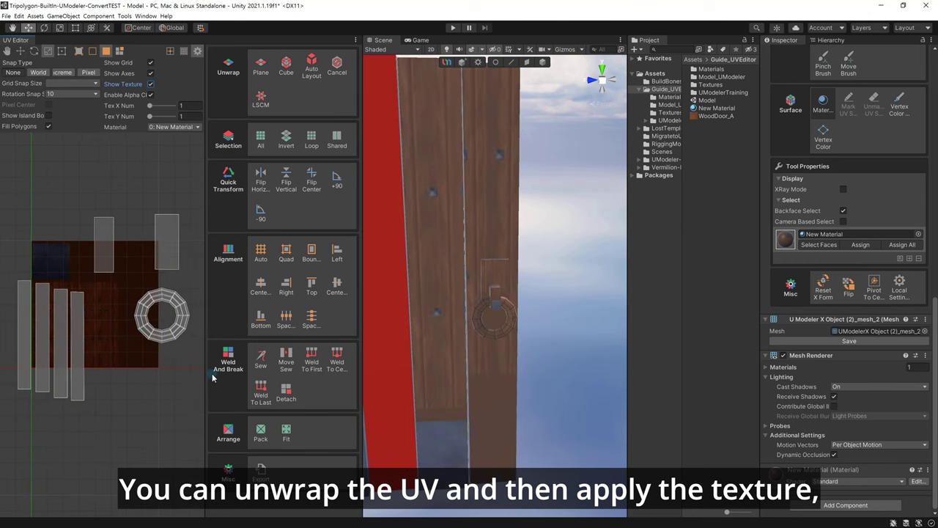
# Step: Move the ring-shaped UV island onto the blue metal area in the texture's upper-left corner and shrink it to fit
pyautogui.click(111, 290)
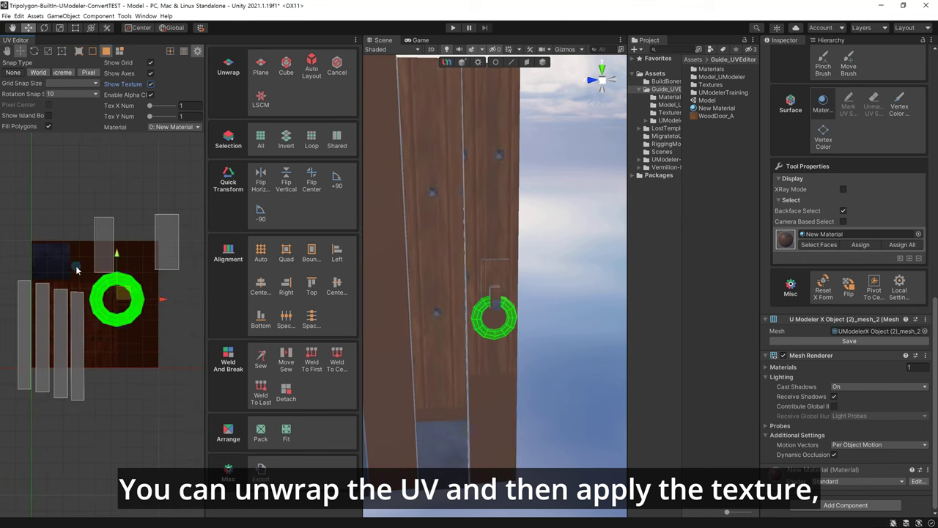
pyautogui.scroll(2, 81, 288)
pyautogui.moveTo(75, 286); pyautogui.dragTo(54, 279)
# Step: Move the first small rectangular UV island onto the blue metal area and scale it down
pyautogui.moveTo(198, 193); pyautogui.dragTo(145, 247, button='middle')
pyautogui.scroll(-1, 83, 188)
pyautogui.moveTo(141, 284); pyautogui.dragTo(53, 313)
pyautogui.press('r')
pyautogui.moveTo(53, 313); pyautogui.dragTo(38, 346)
pyautogui.press('w')
# Step: Scale down the remaining small rectangular UV island over the blue metal area, then clear the selection and view the whole door
pyautogui.click(149, 267)
pyautogui.moveTo(183, 292)
pyautogui.mouseDown(button='middle')
pyautogui.moveTo(74, 274)
pyautogui.moveTo(180, 299)
pyautogui.mouseUp(button='middle')
pyautogui.press('r')
pyautogui.moveTo(176, 291); pyautogui.dragTo(77, 327)
pyautogui.press('w')
pyautogui.click(549, 341)
pyautogui.keyDown('alt'); pyautogui.moveTo(544, 341); pyautogui.dragTo(549, 341); pyautogui.keyUp('alt')
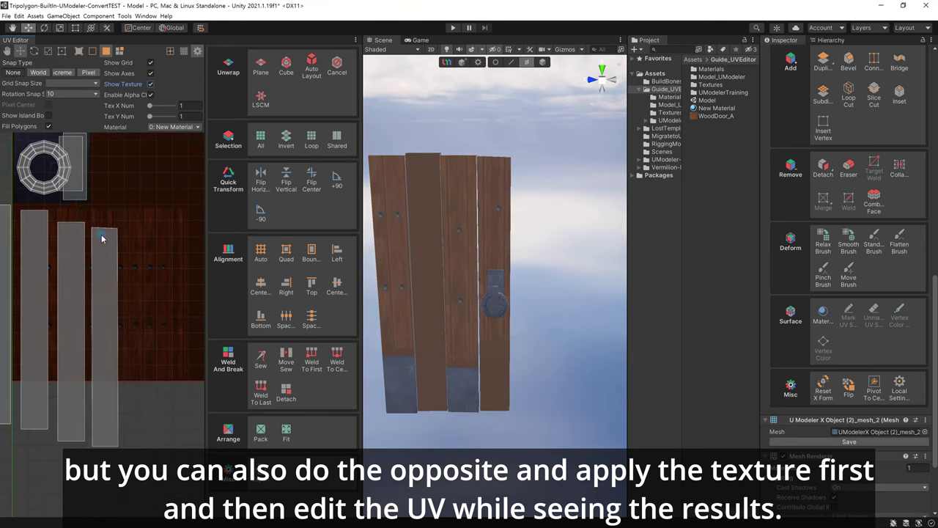
# Step: Move the rightmost plank's UV island further right on the wood area and scale it down to fit within the texture
pyautogui.click(101, 236)
pyautogui.moveTo(113, 337); pyautogui.dragTo(168, 317)
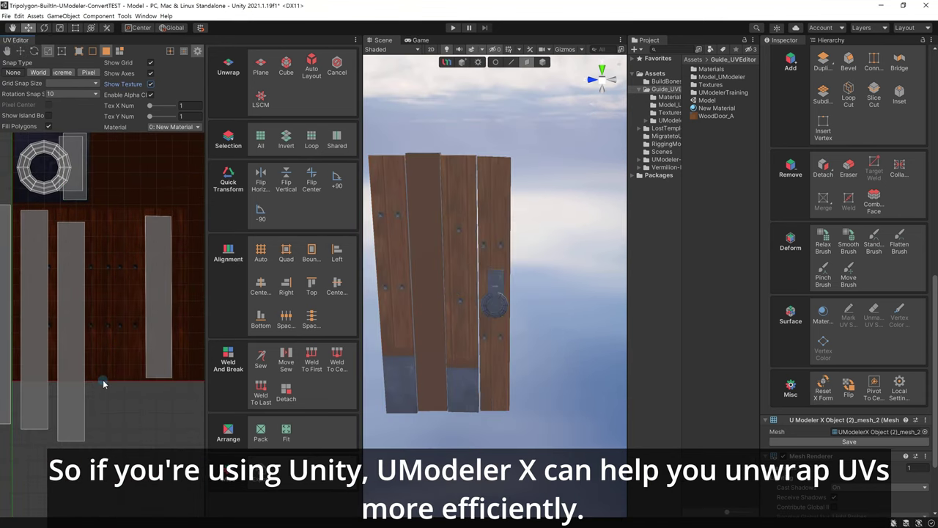
pyautogui.scroll(-2, 104, 383)
pyautogui.press('1')
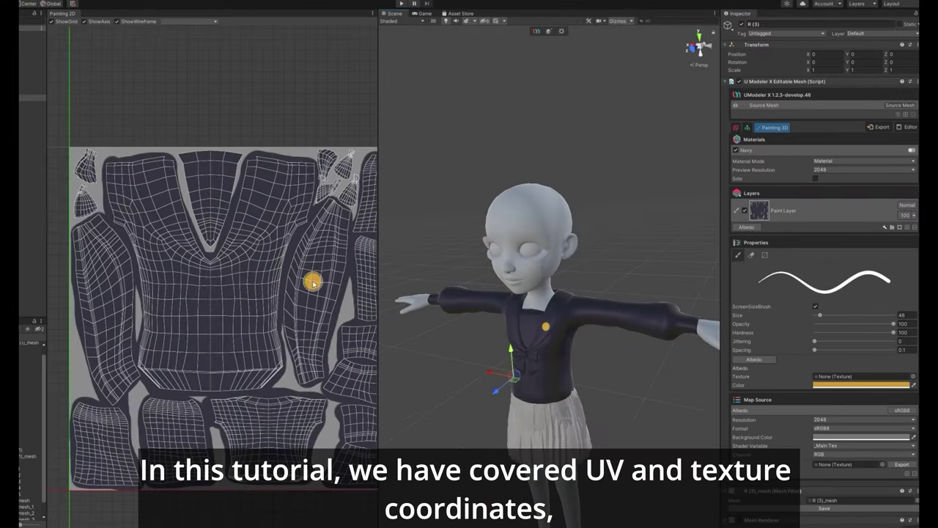
pyautogui.moveTo(310, 276); pyautogui.dragTo(280, 420)
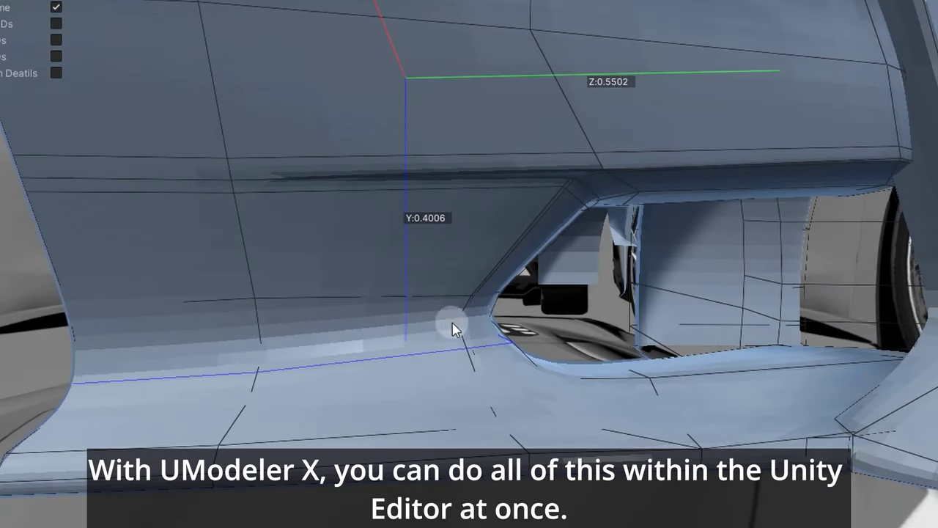
pyautogui.keyDown('alt'); pyautogui.moveTo(452, 328); pyautogui.dragTo(492, 322); pyautogui.keyUp('alt')
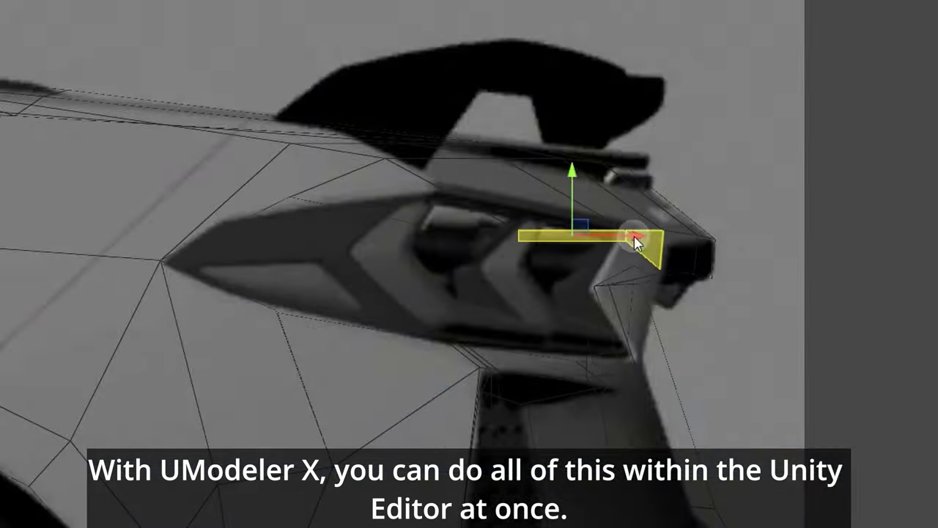
pyautogui.moveTo(635, 245); pyautogui.dragTo(500, 192)
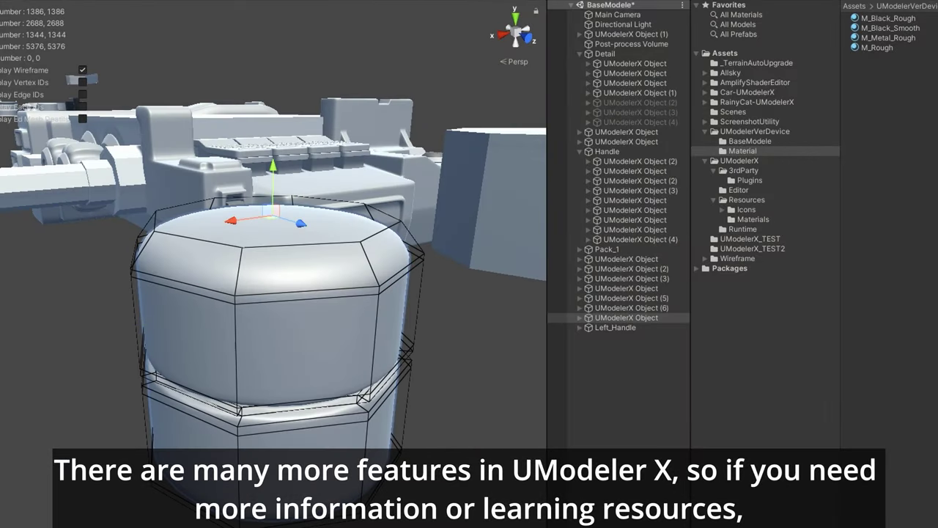
# Step: Lower the top face of the rounded cylindrical object slightly to flatten its cap
pyautogui.moveTo(274, 203); pyautogui.dragTo(273, 233)
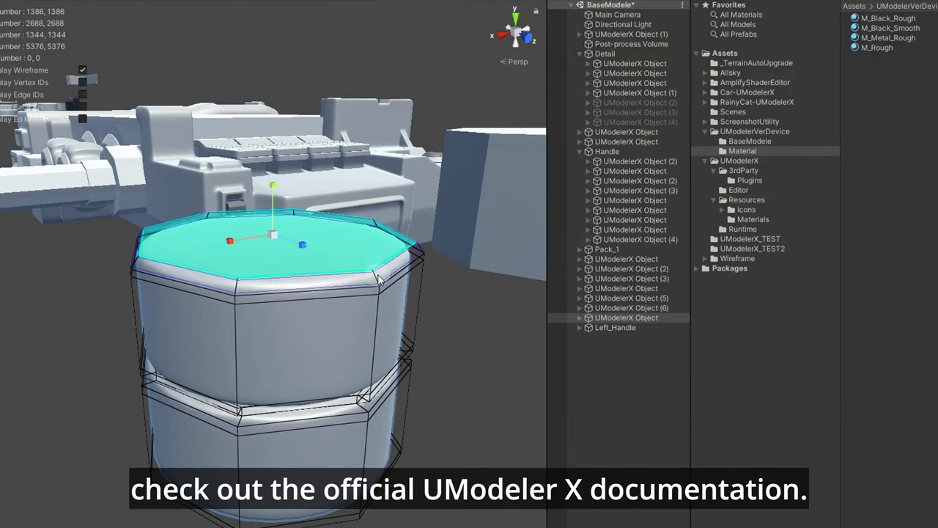